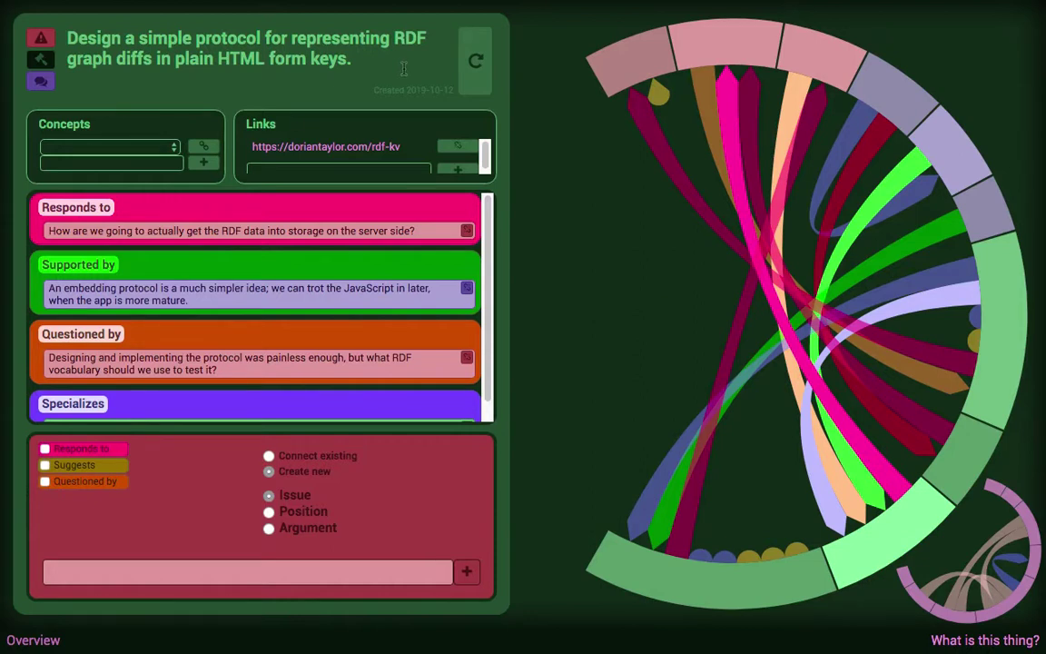
Open the RDF-KV draft linked from the protocol position and read through its requirements and syntax sections
click(308, 28)
click(423, 85)
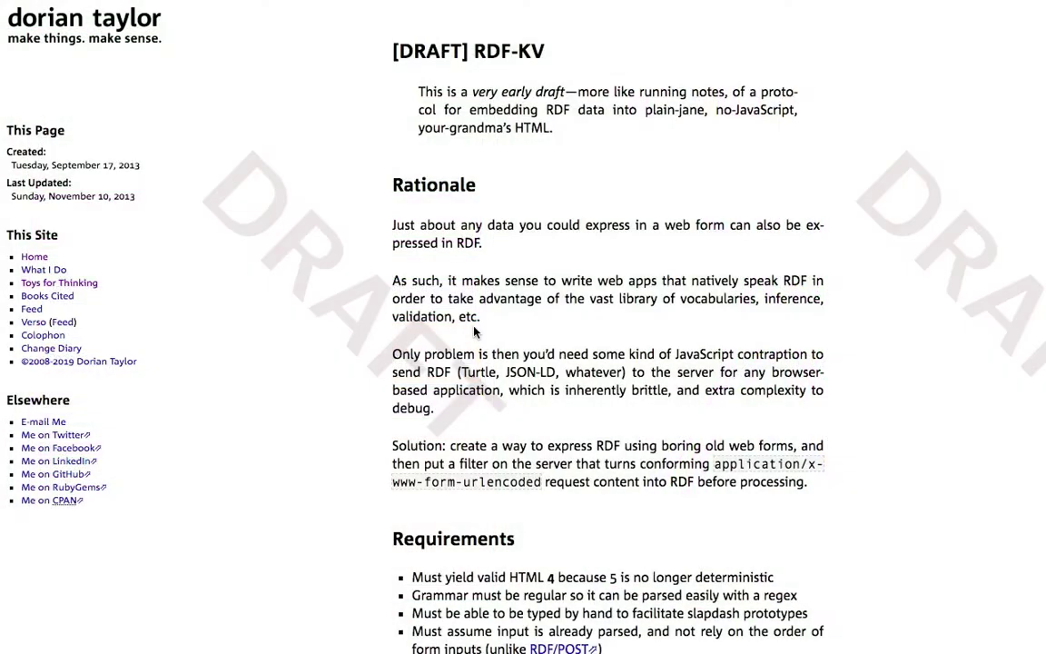
scroll(473, 332, down, 15)
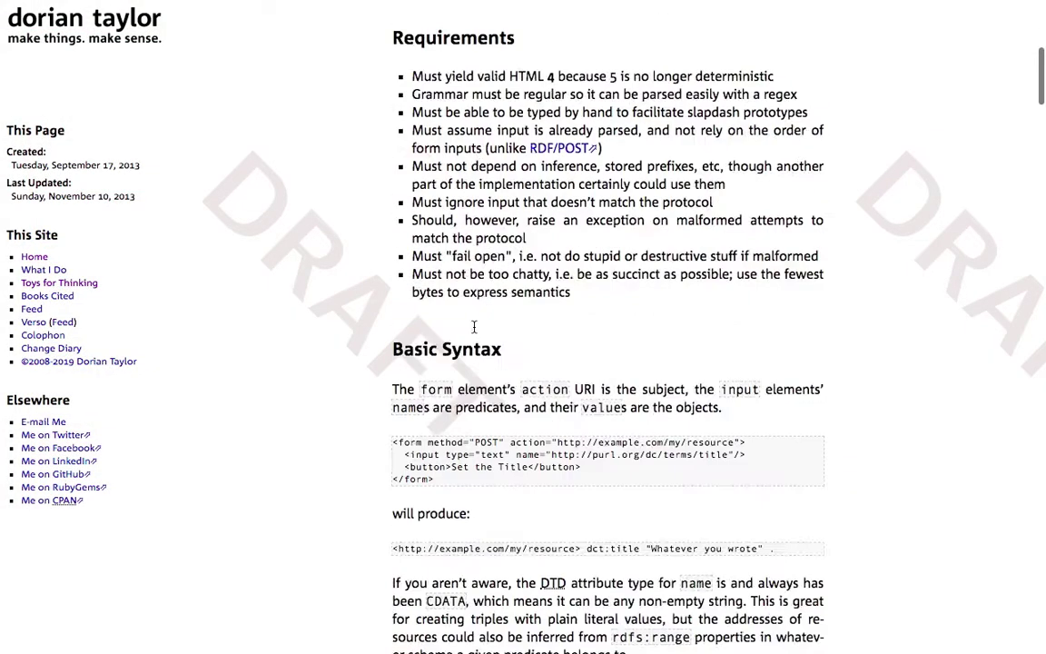
scroll(473, 327, down, 10)
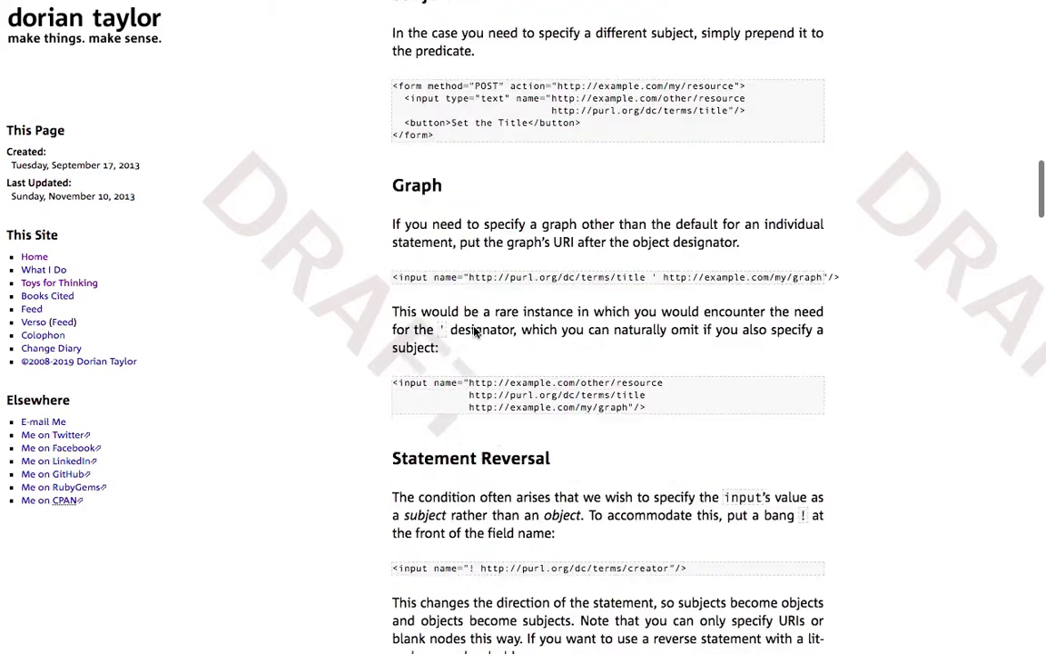
scroll(473, 332, down, 8)
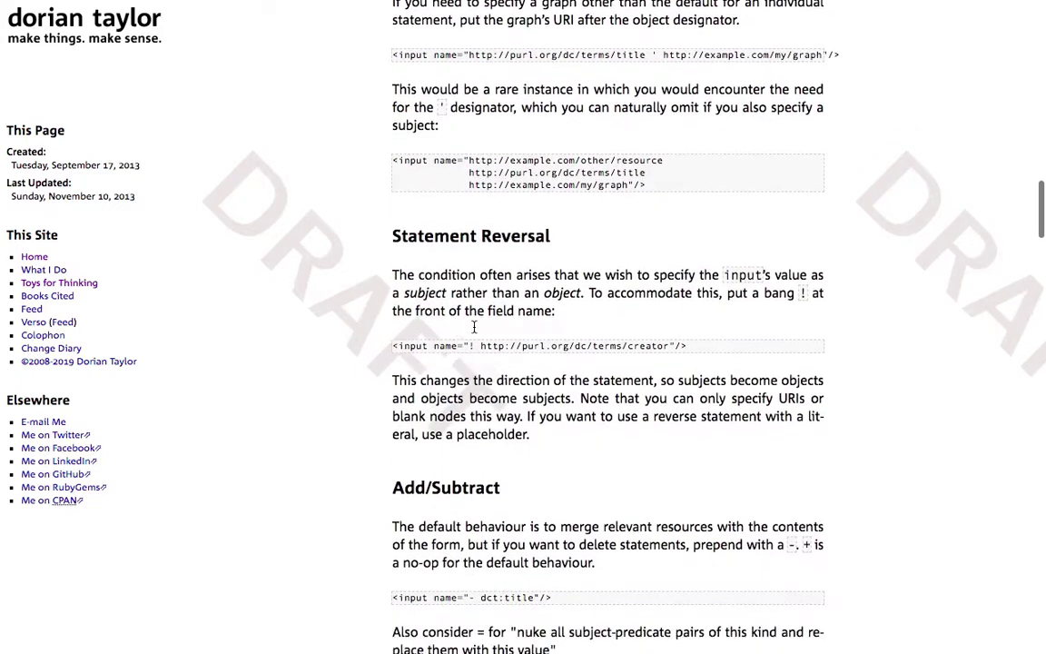
scroll(474, 327, down, 5)
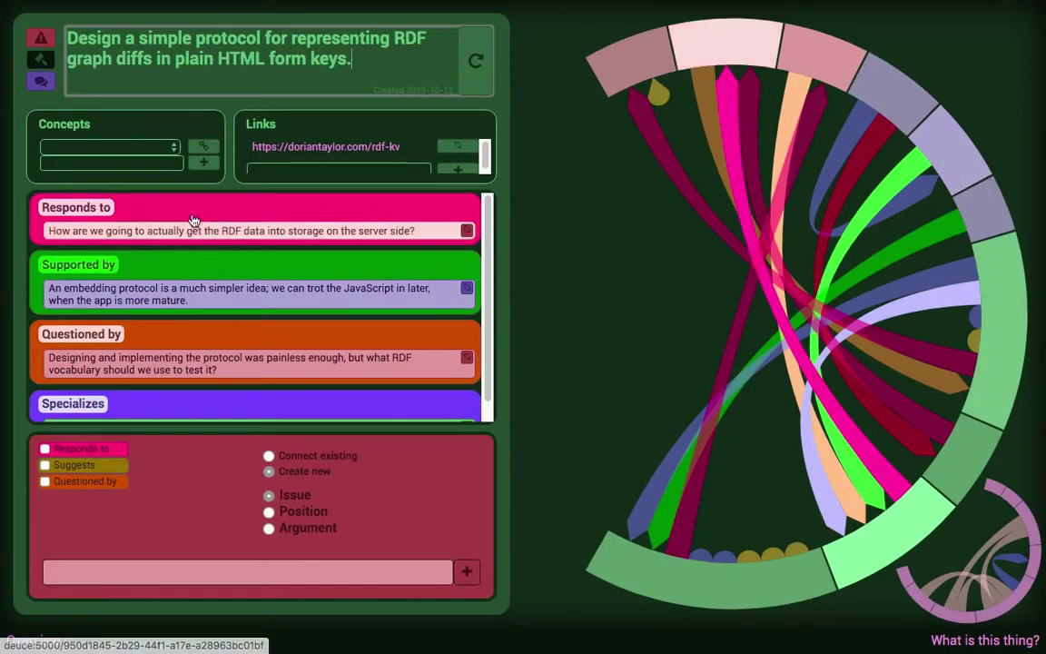
Open the position about writing a quick and dirty web application and review its connected issues and positions
scroll(179, 291, down, 1)
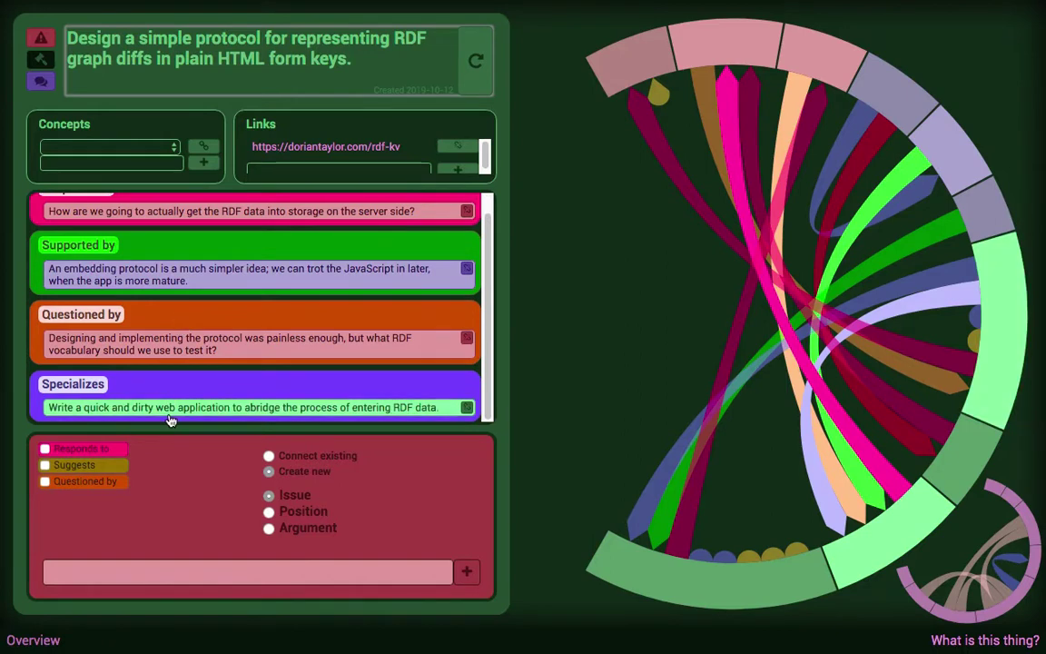
click(168, 416)
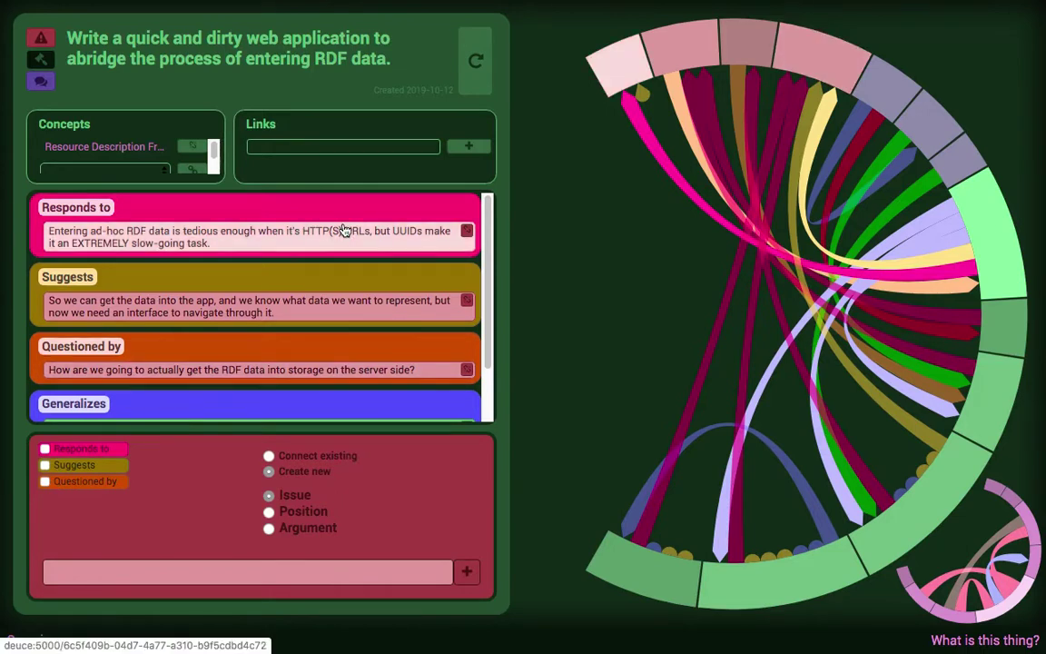
scroll(343, 231, down, 3)
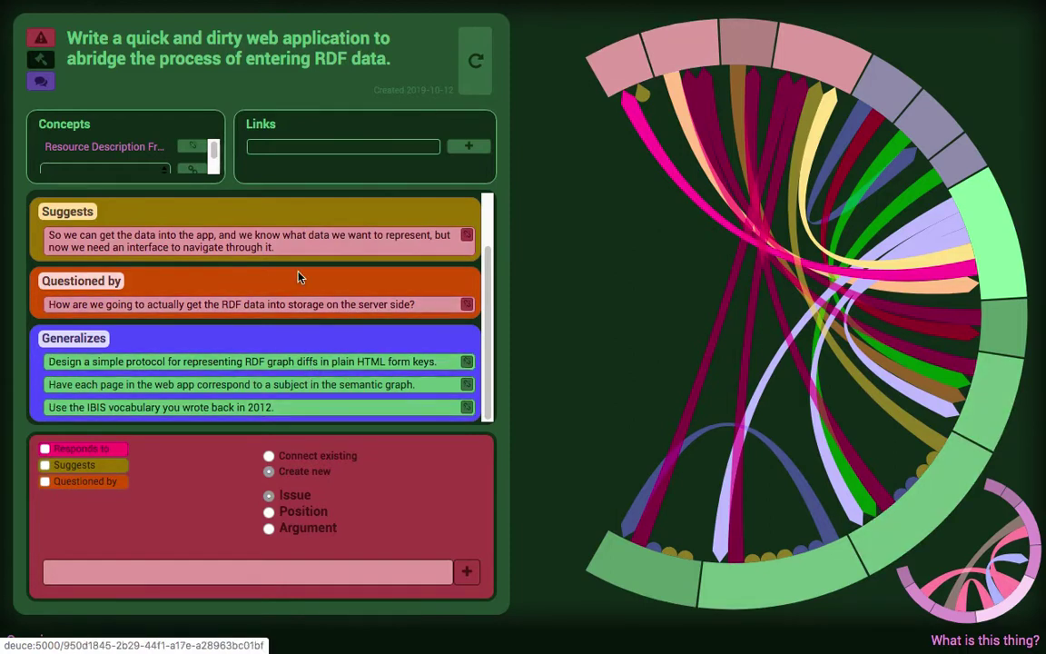
scroll(299, 277, up, 3)
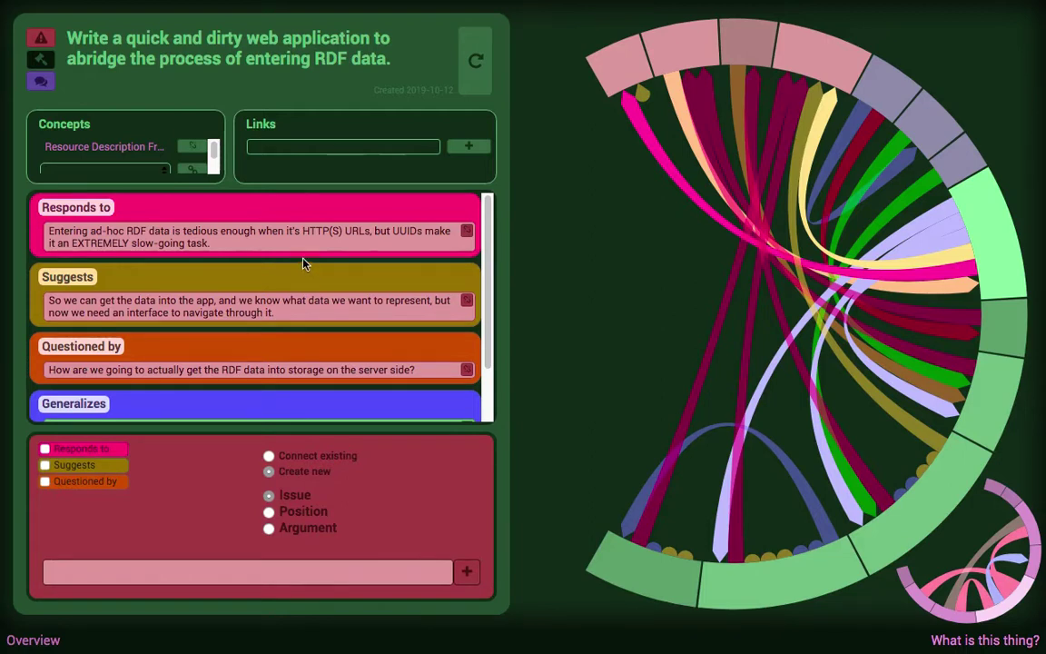
Trace back from the tedious ad-hoc RDF entry issue through the UUID naming position to the URL layout impediment issue
click(286, 247)
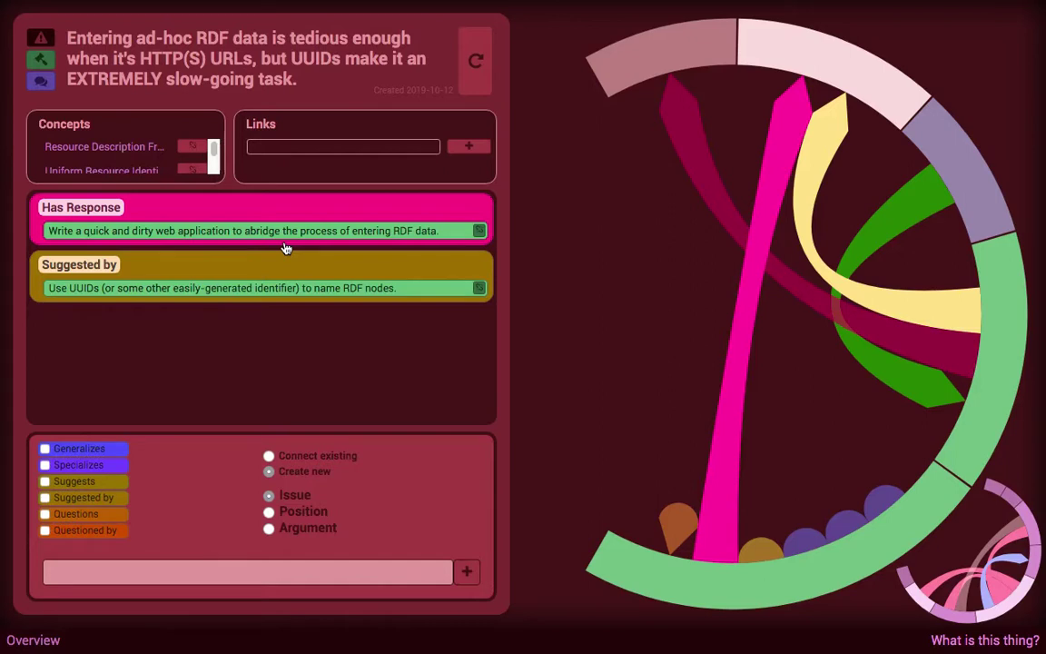
click(229, 289)
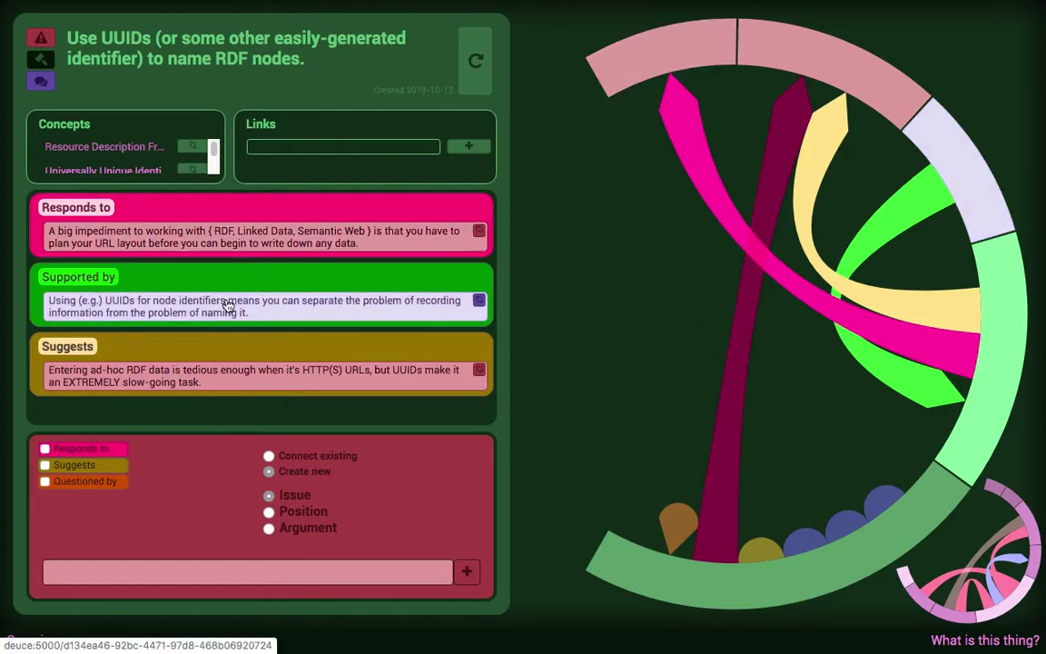
click(239, 245)
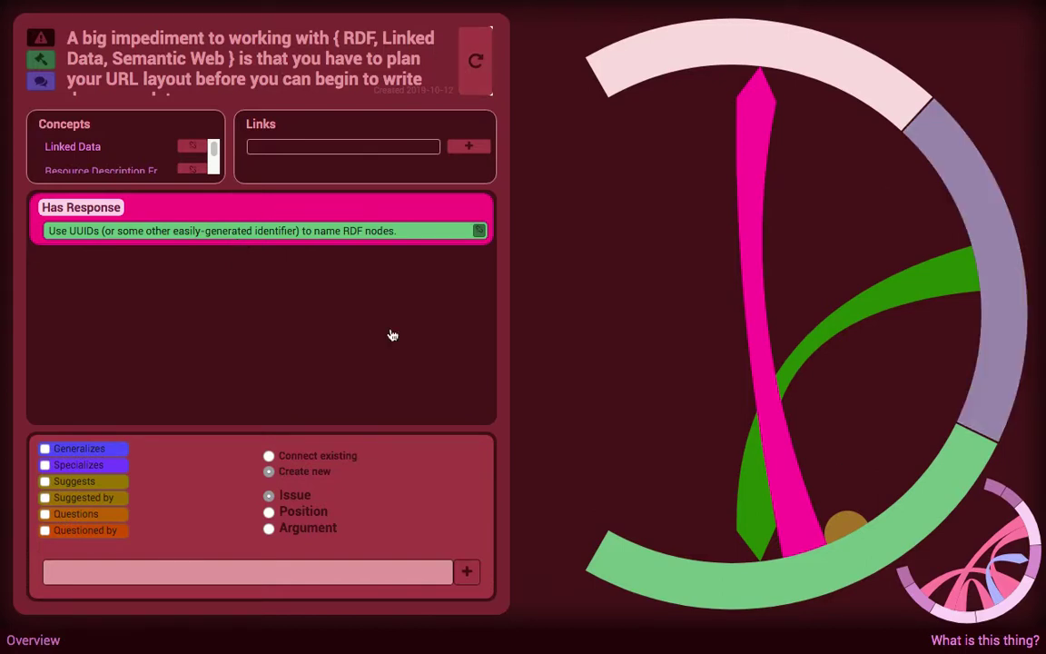
scroll(297, 43, down, 1)
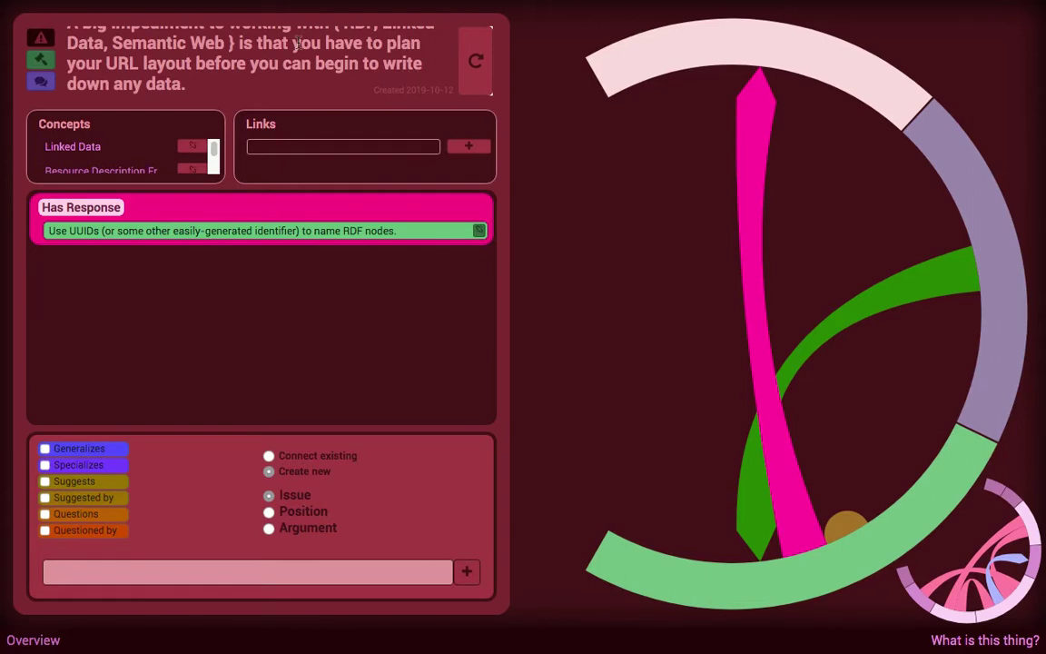
scroll(297, 42, up, 1)
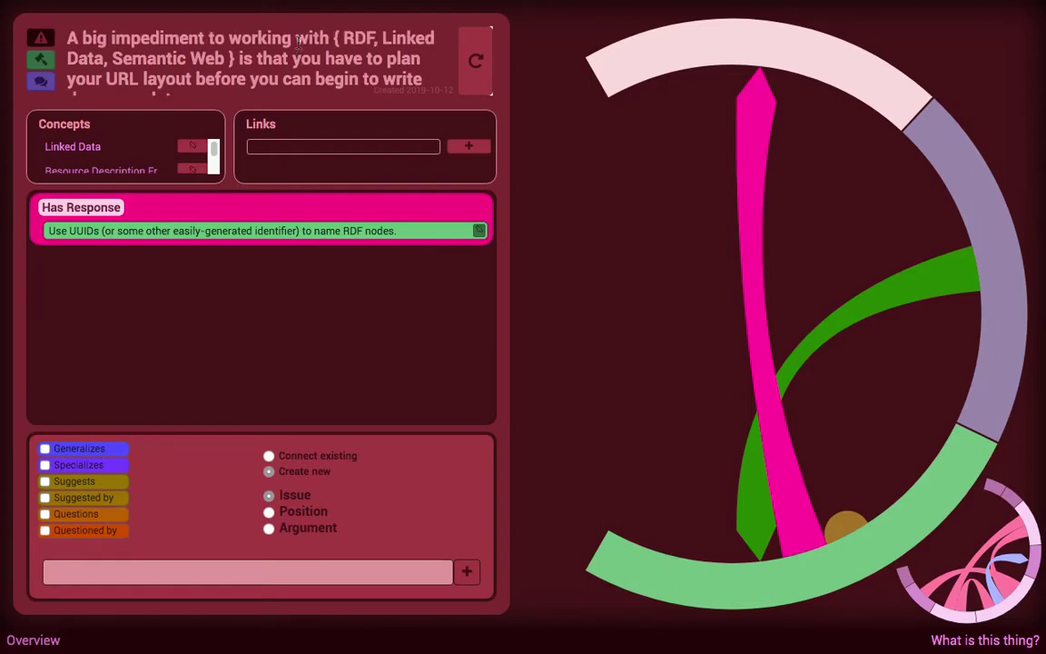
View the argument supporting the use of UUIDs to name RDF nodes and return to that position
click(282, 233)
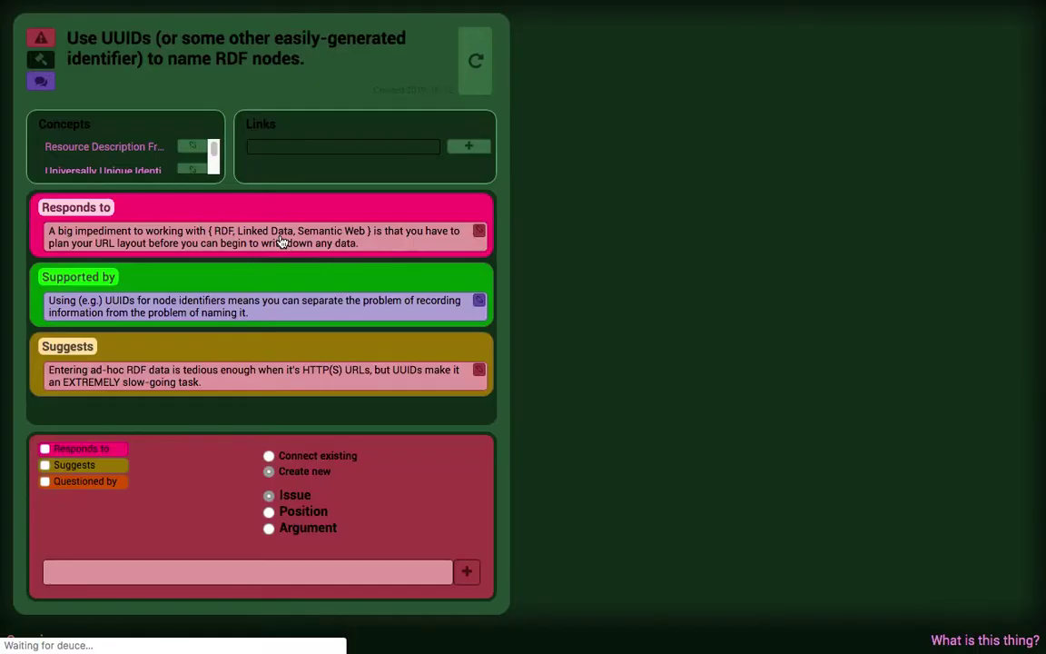
click(295, 307)
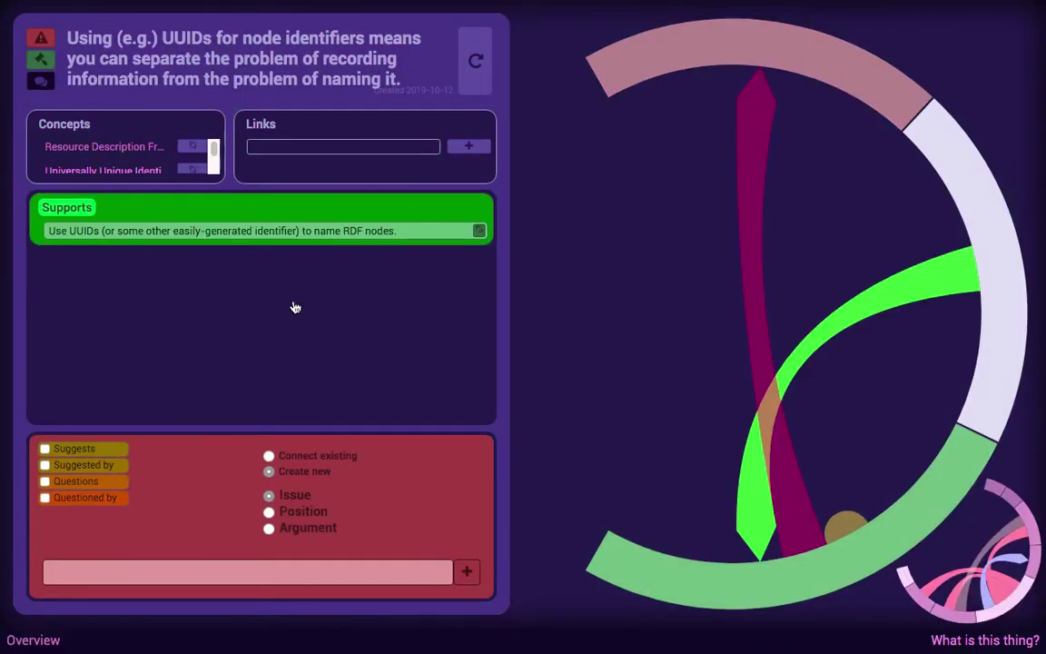
click(294, 238)
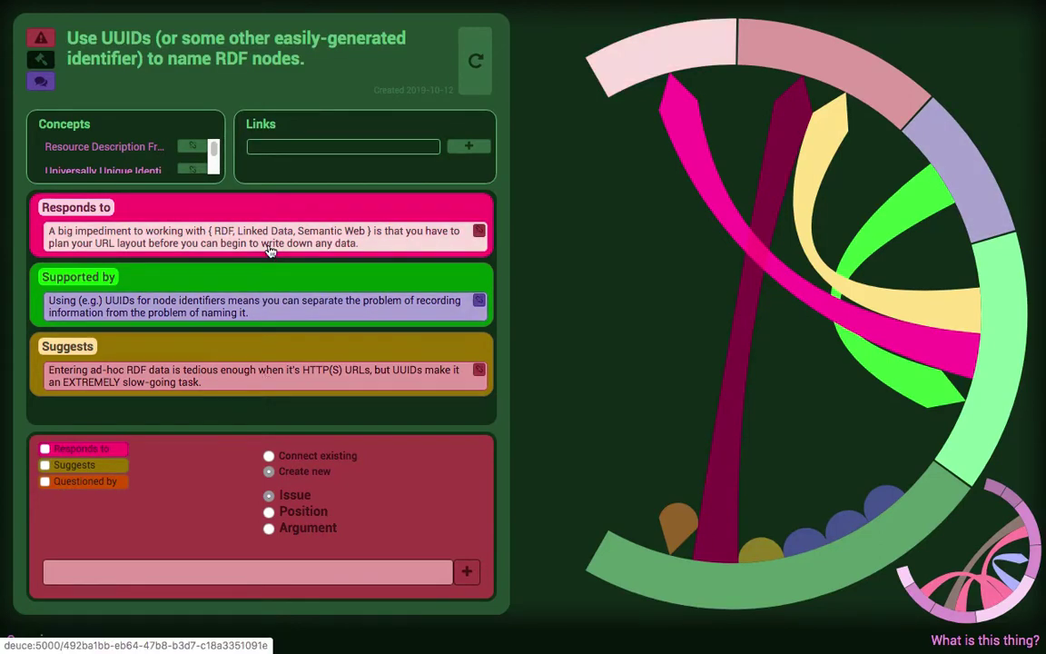
Go through the tedious ad-hoc RDF entry issue and the web application position to the simple RDF graph diff protocol position
click(271, 375)
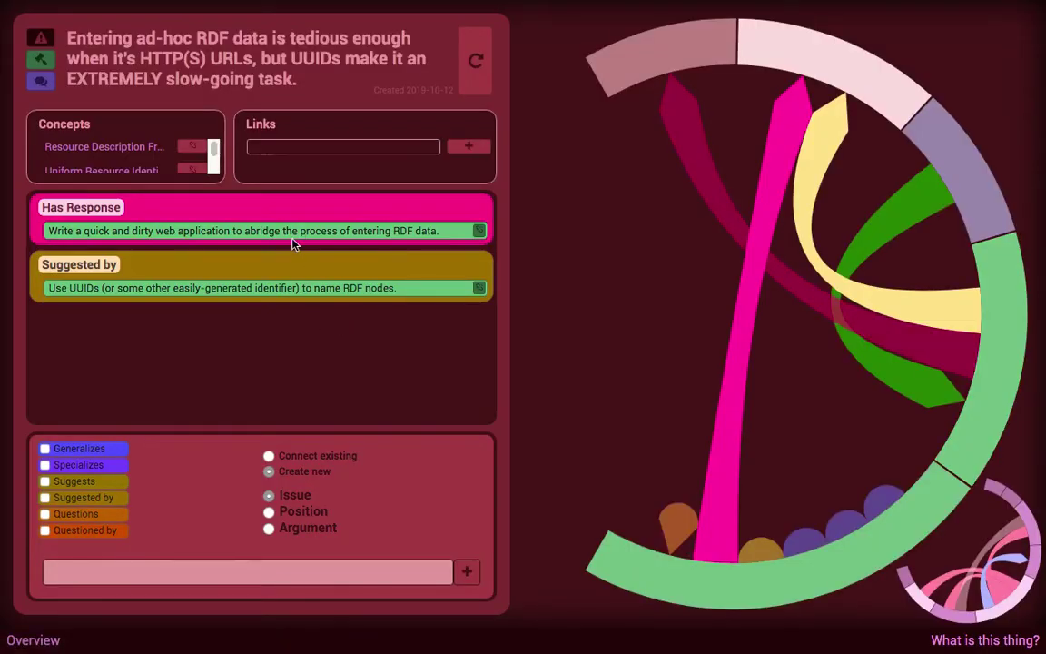
click(294, 232)
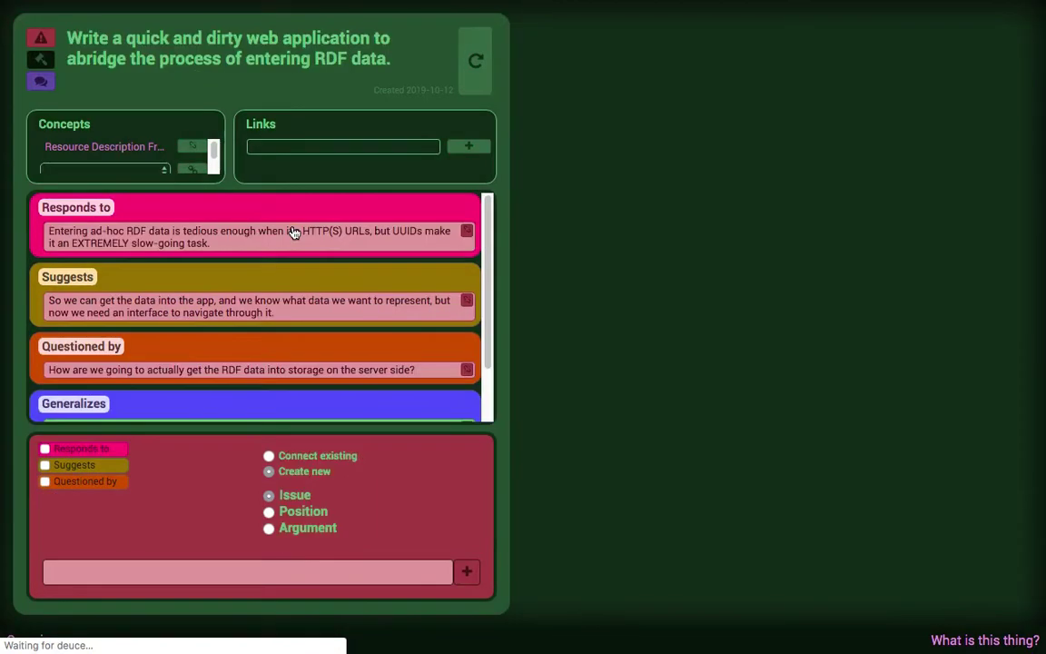
scroll(273, 241, down, 1)
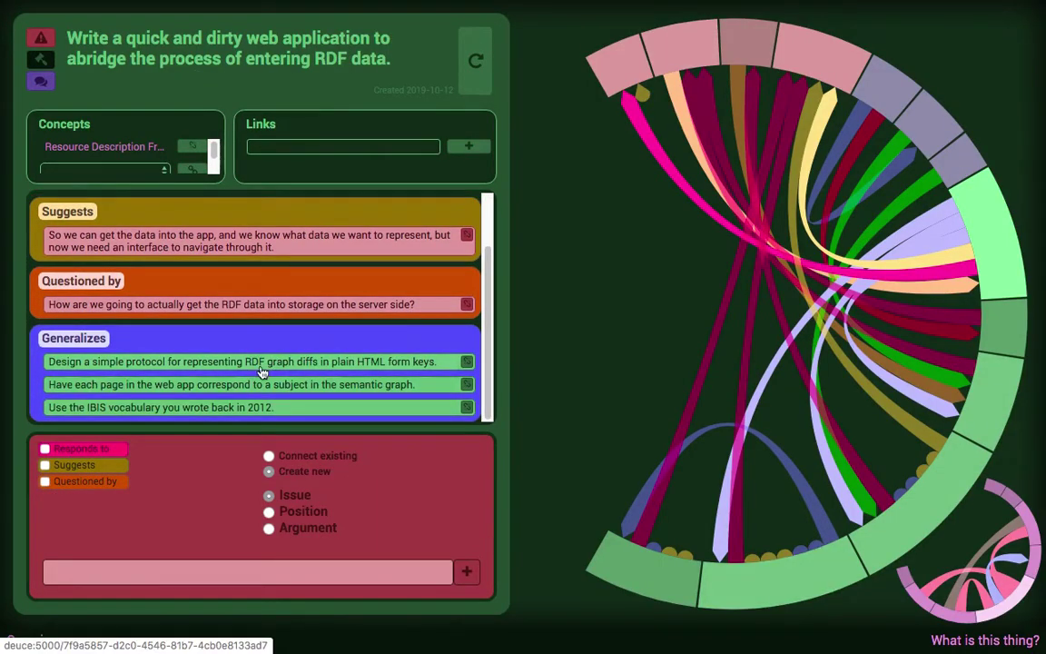
click(262, 370)
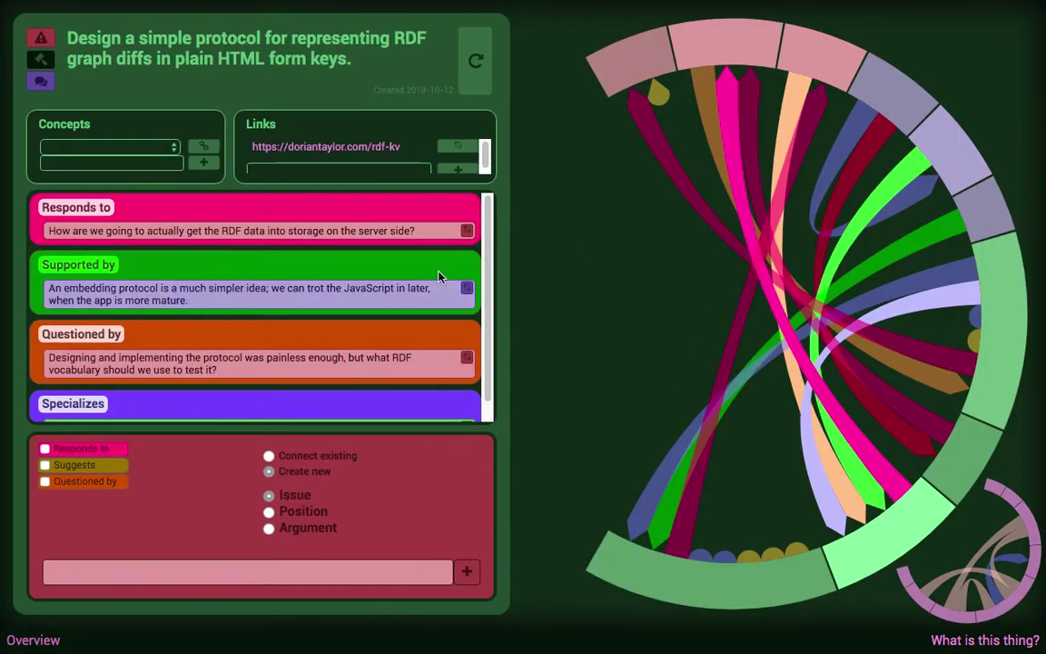
Open the issue asking which RDF vocabulary to test with, and follow its response to use the 2012 IBIS vocabulary
scroll(440, 277, down, 1)
click(303, 345)
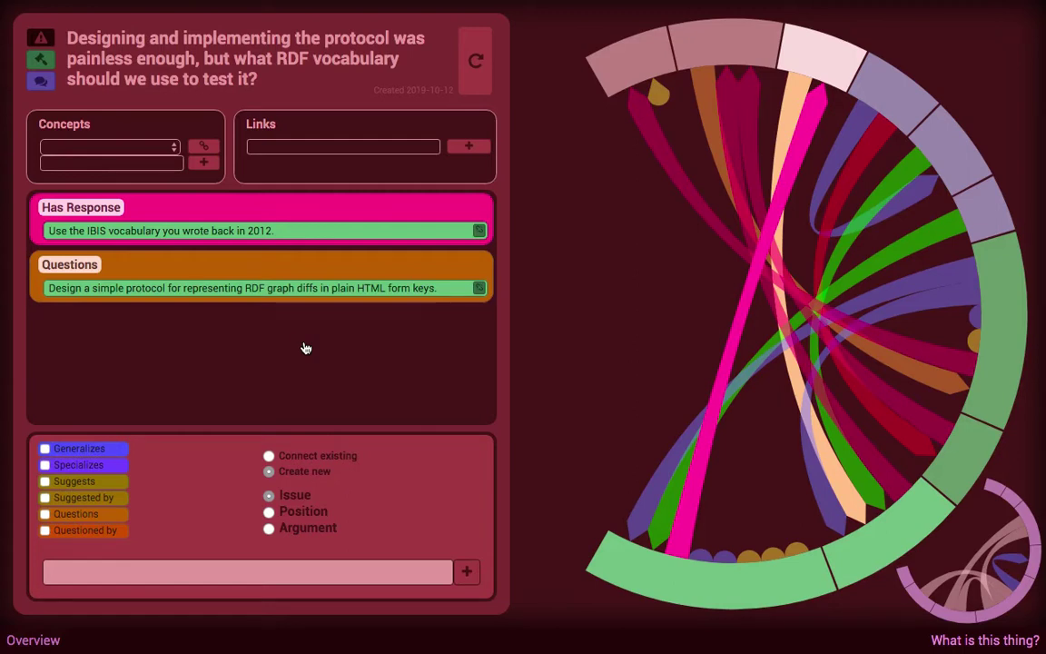
click(327, 232)
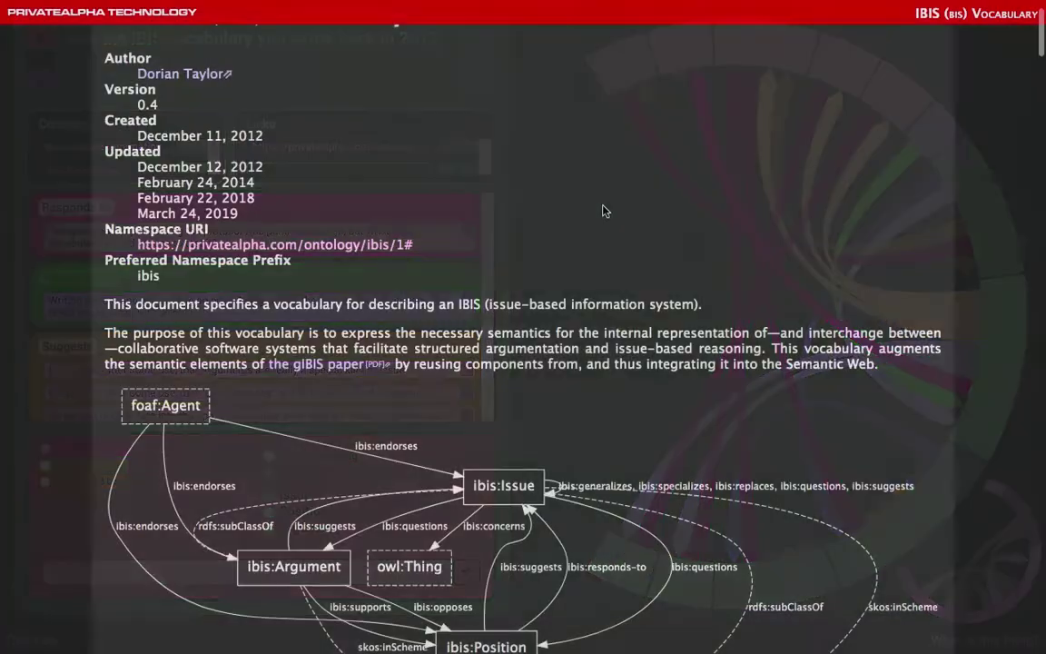
Read through the linked IBIS vocabulary specification, including its relationship diagram, classes and properties
scroll(604, 204, down, 4)
scroll(604, 203, down, 10)
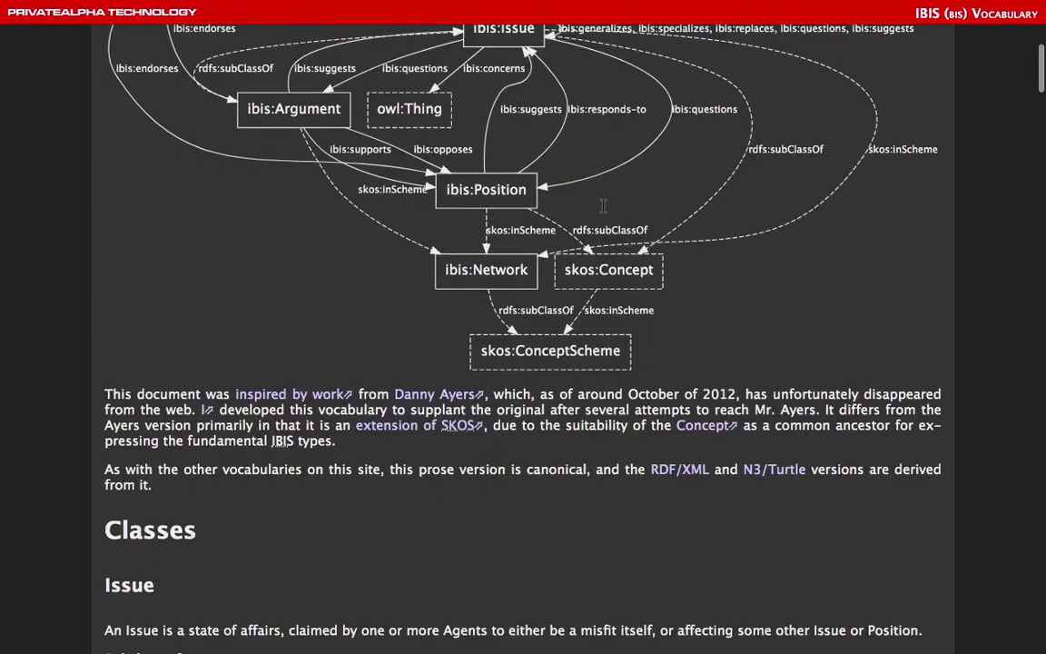
scroll(603, 205, down, 10)
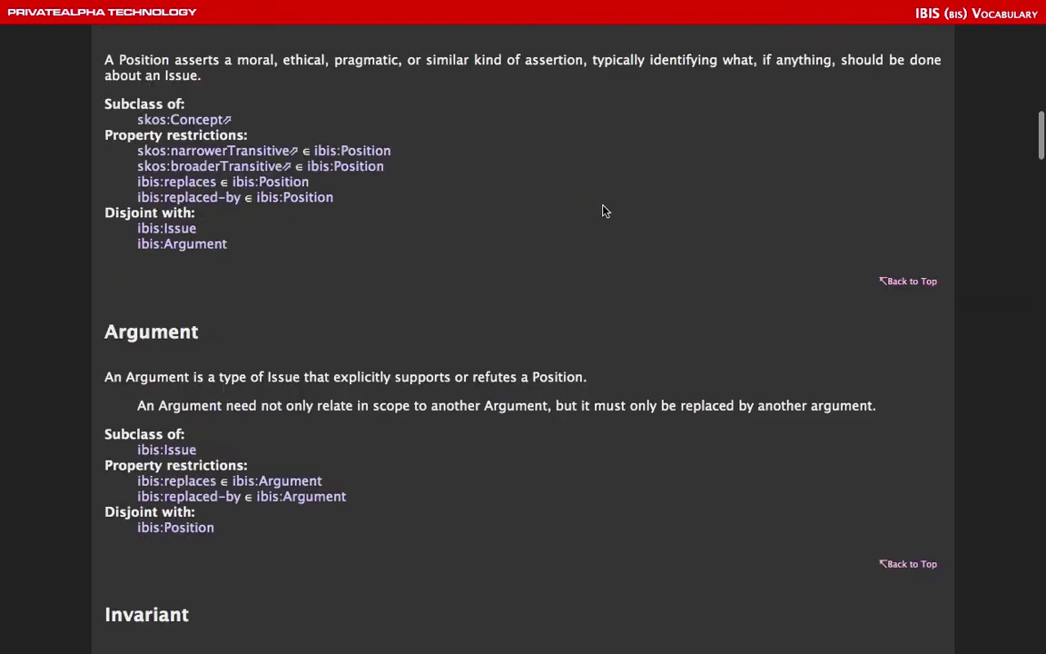
scroll(567, 273, down, 8)
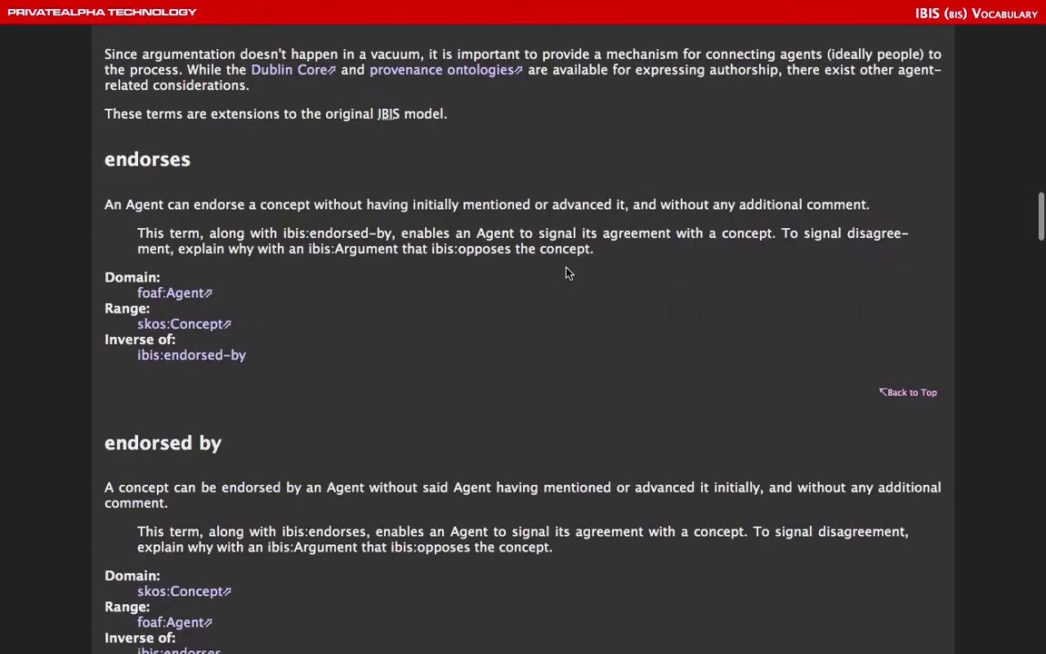
scroll(566, 272, down, 10)
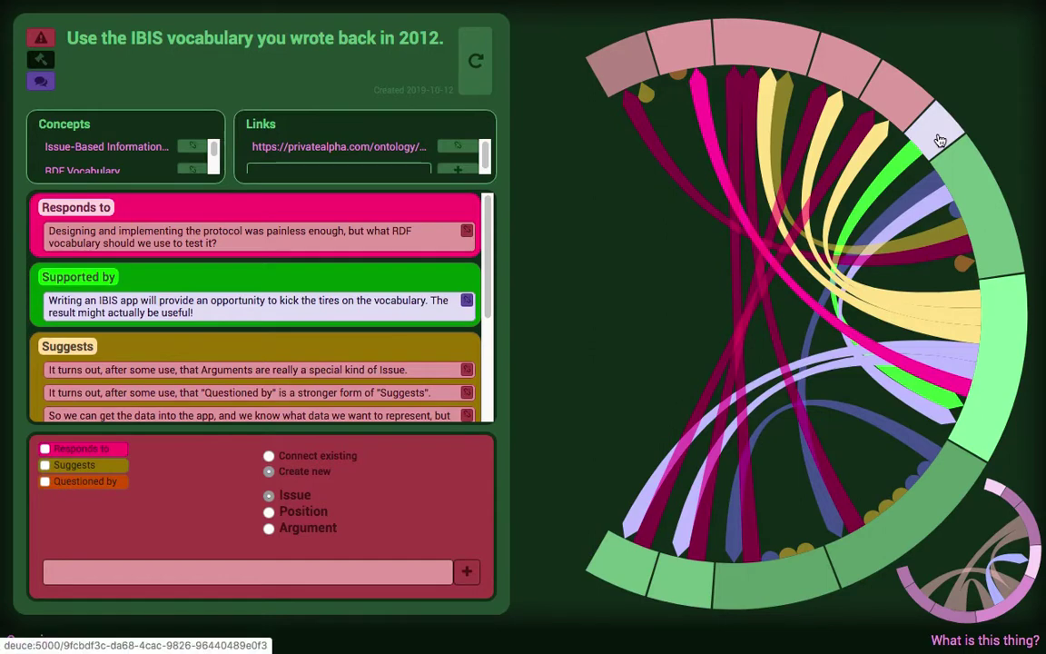
Review the issues, supporting argument and positions connected to the position on using the 2012 IBIS vocabulary
mouse_move(941, 141)
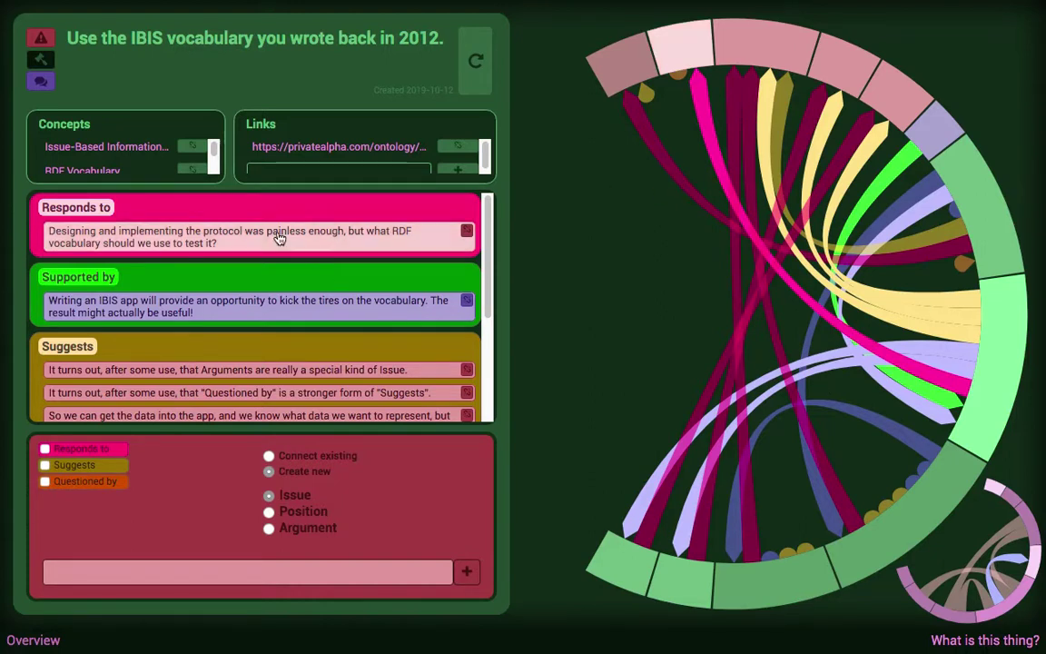
scroll(275, 238, down, 4)
scroll(221, 317, up, 5)
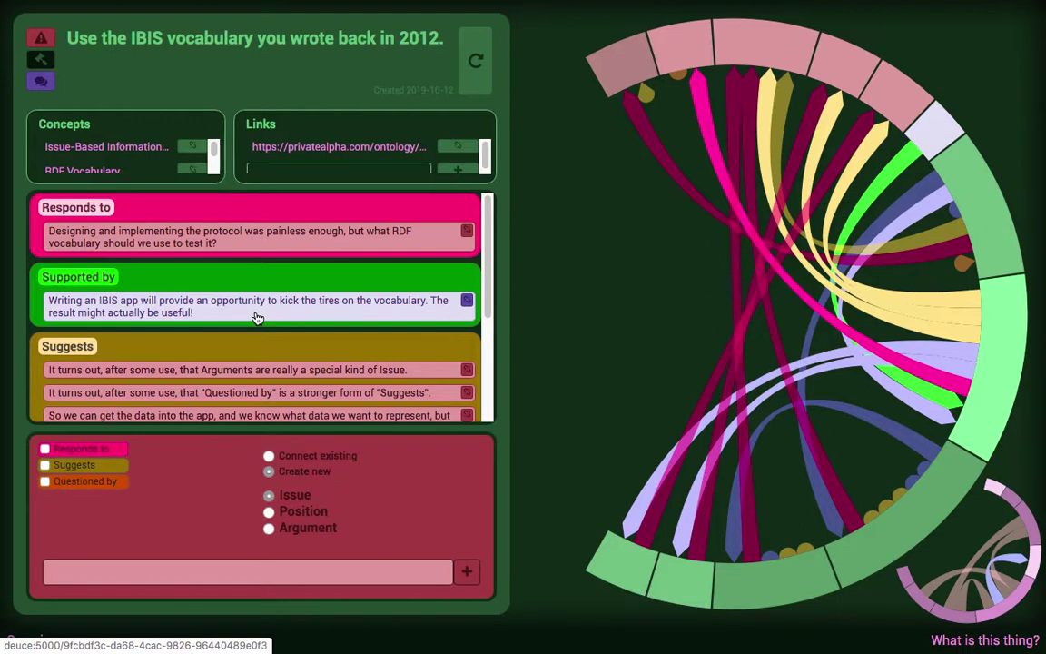
scroll(257, 318, down, 2)
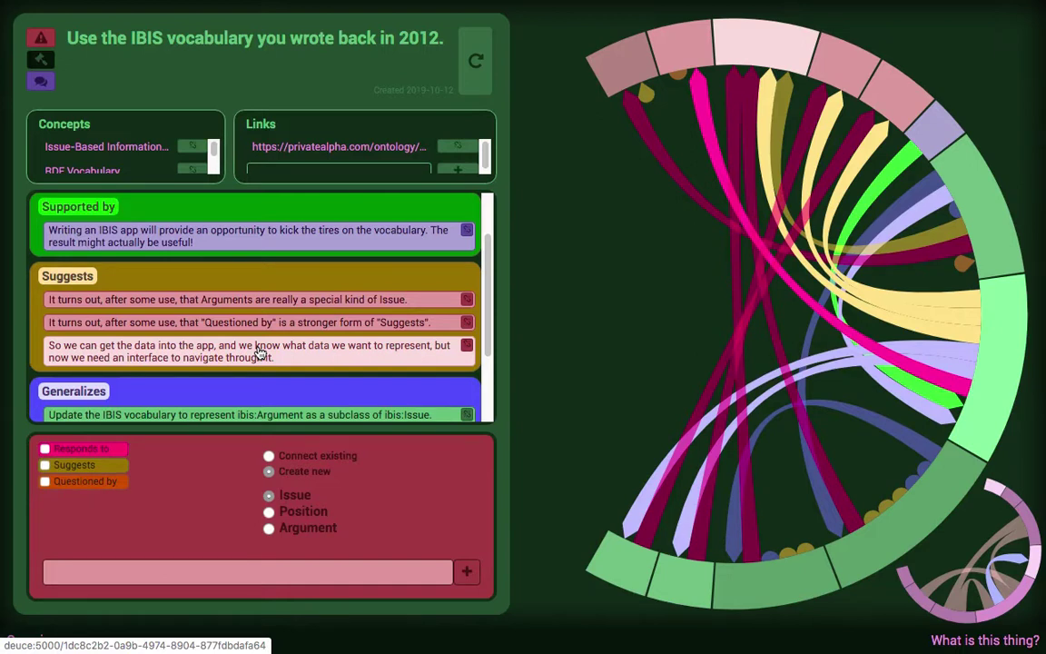
scroll(259, 353, up, 1)
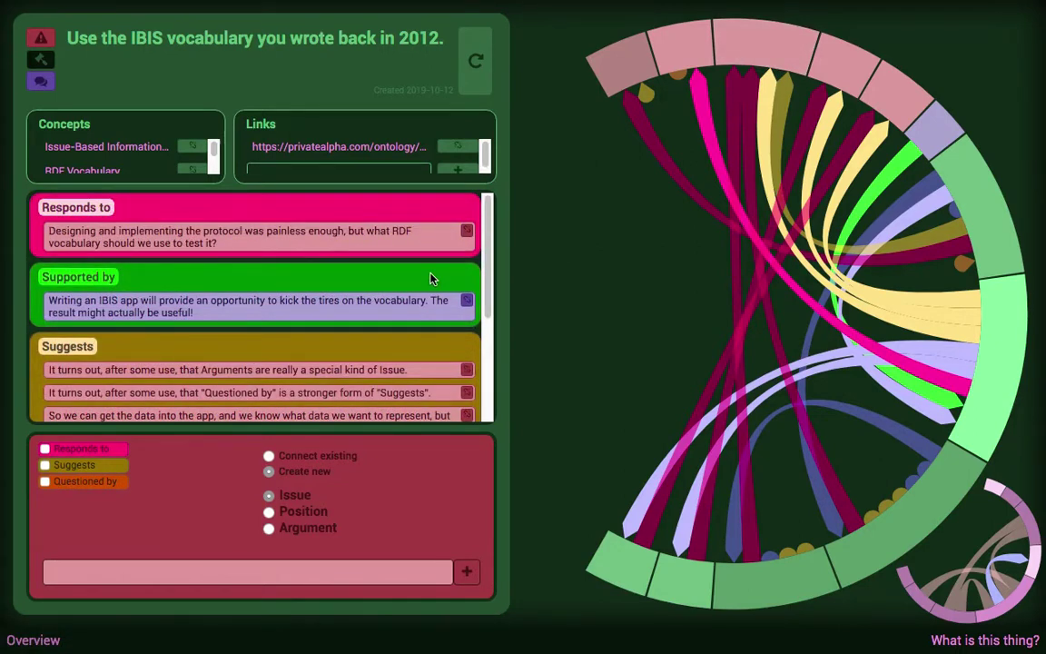
scroll(430, 279, down, 3)
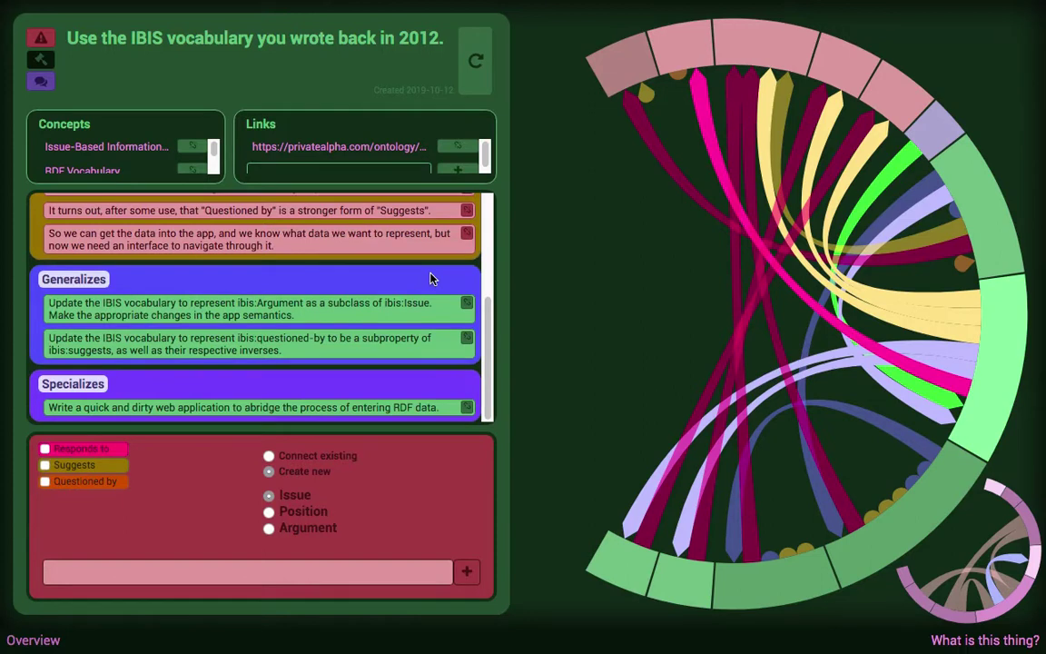
Open the navigation interface issue, follow its response about matching each page to a graph subject, and review that position's connections
click(385, 242)
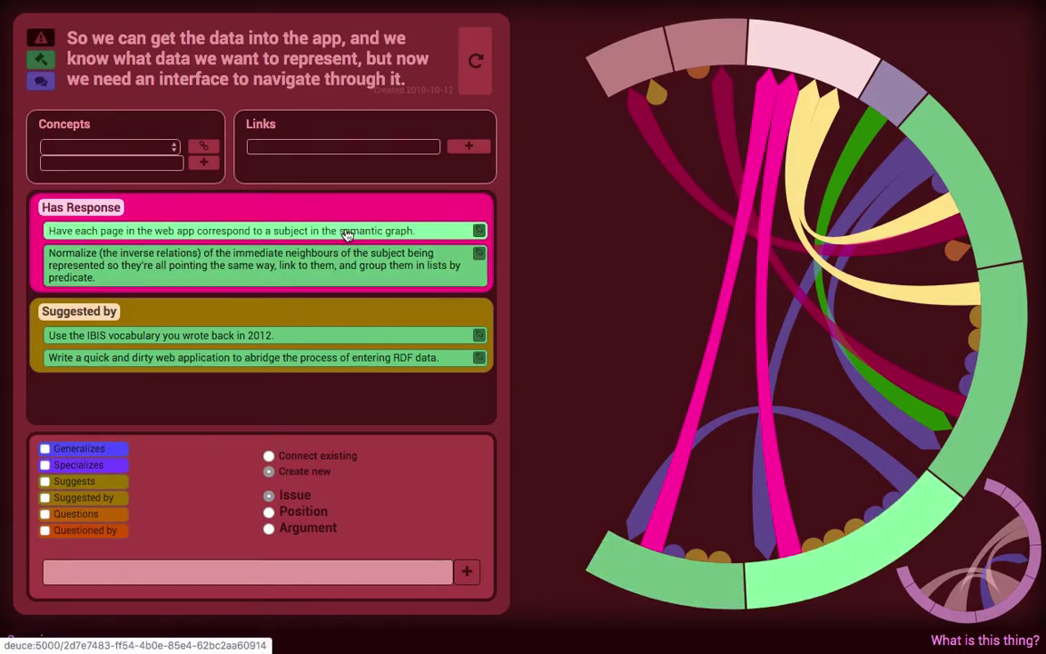
click(347, 234)
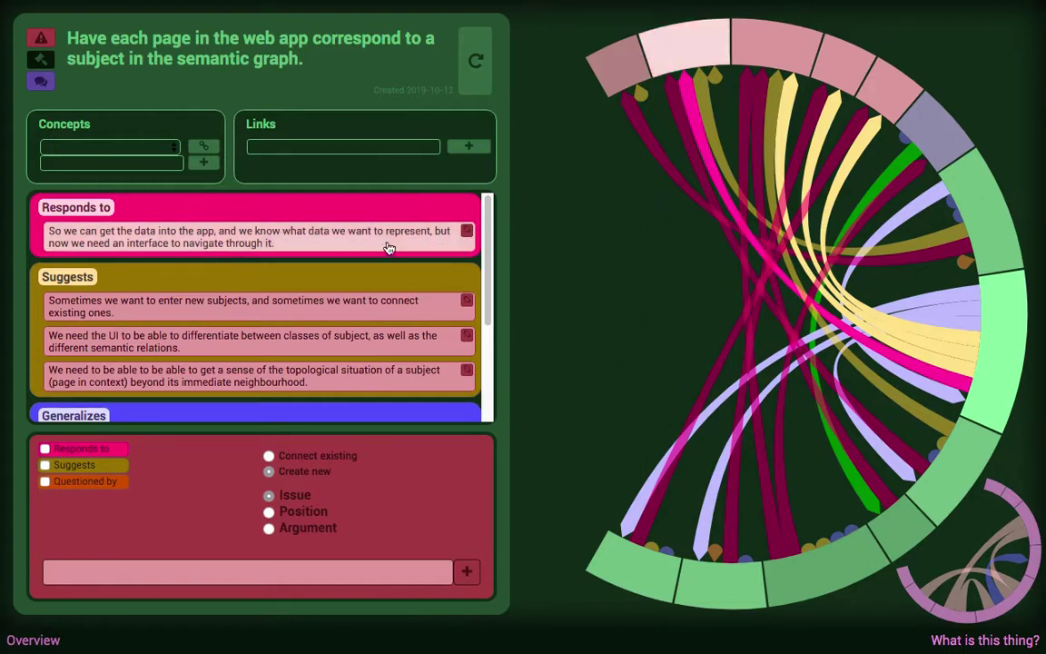
scroll(360, 316, down, 3)
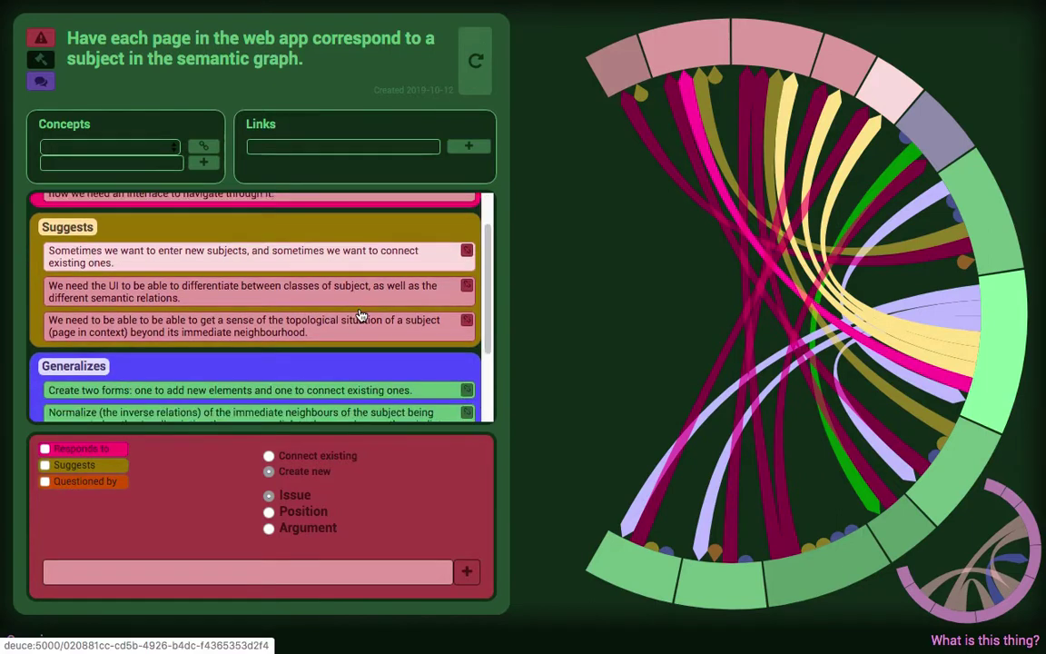
Return to the navigation interface issue, open its response about normalizing the inverse relations, and review that position's connections
scroll(361, 315, down, 1)
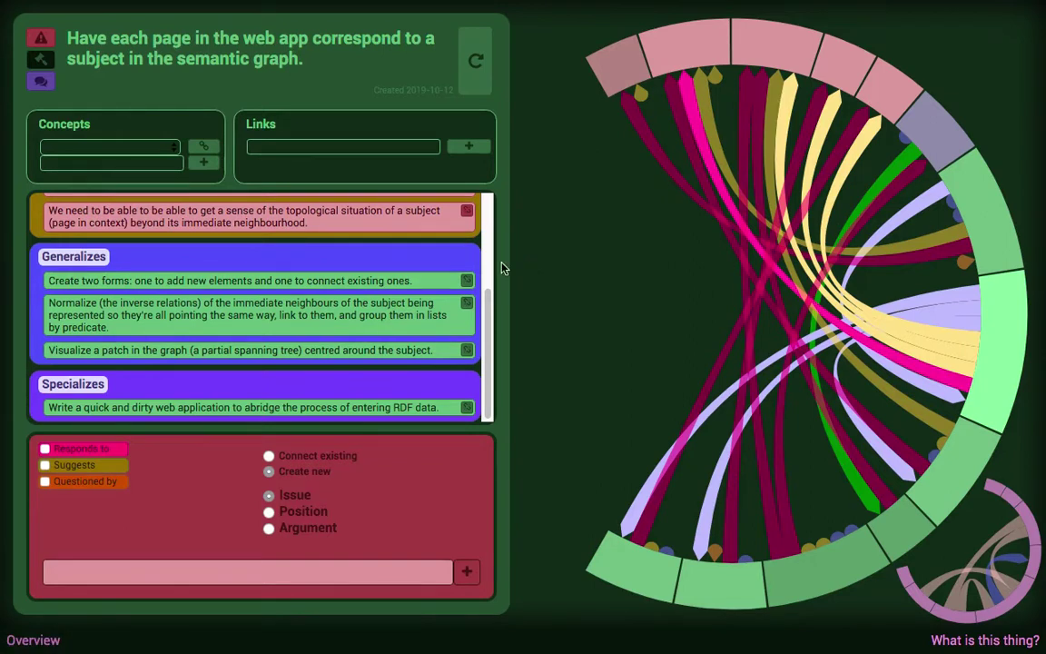
key(alt+Left)
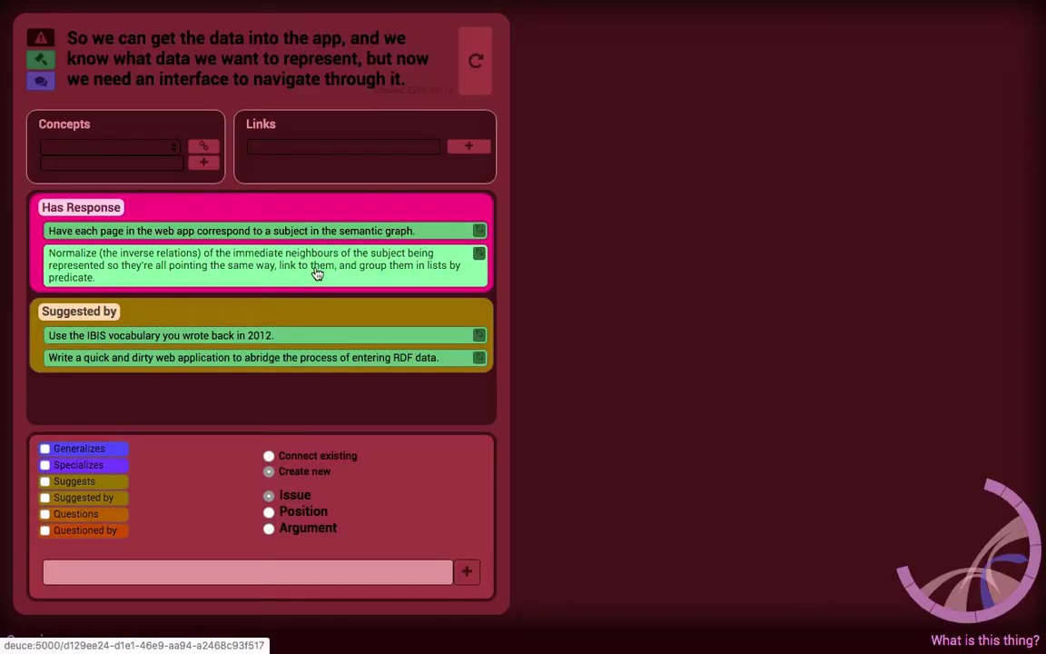
click(317, 275)
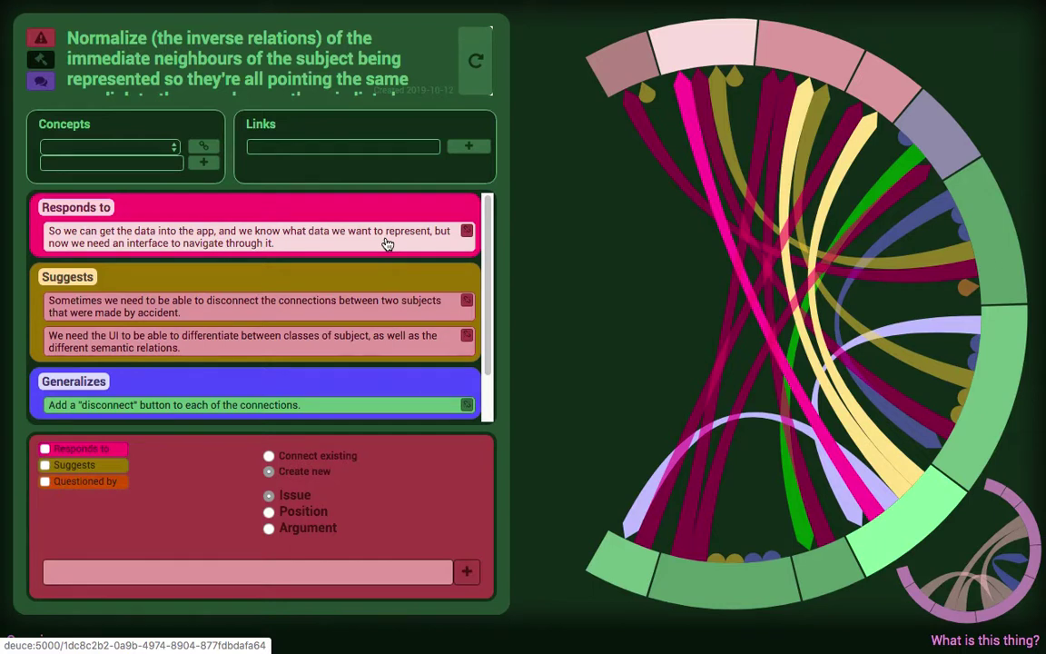
scroll(386, 243, down, 2)
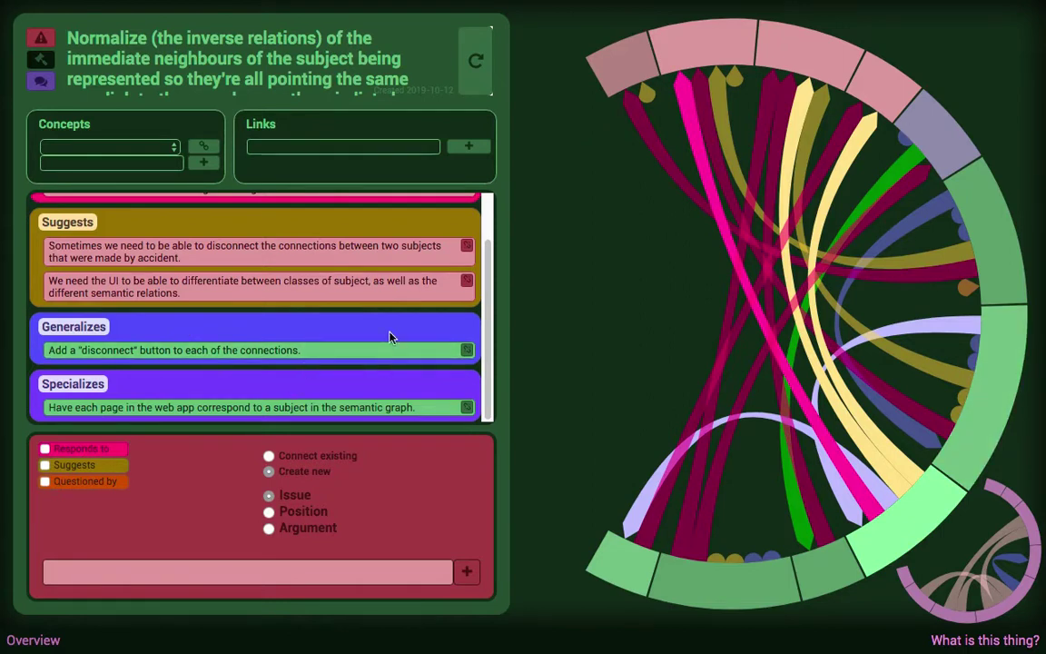
scroll(389, 341, up, 1)
scroll(416, 273, down, 1)
scroll(423, 386, up, 2)
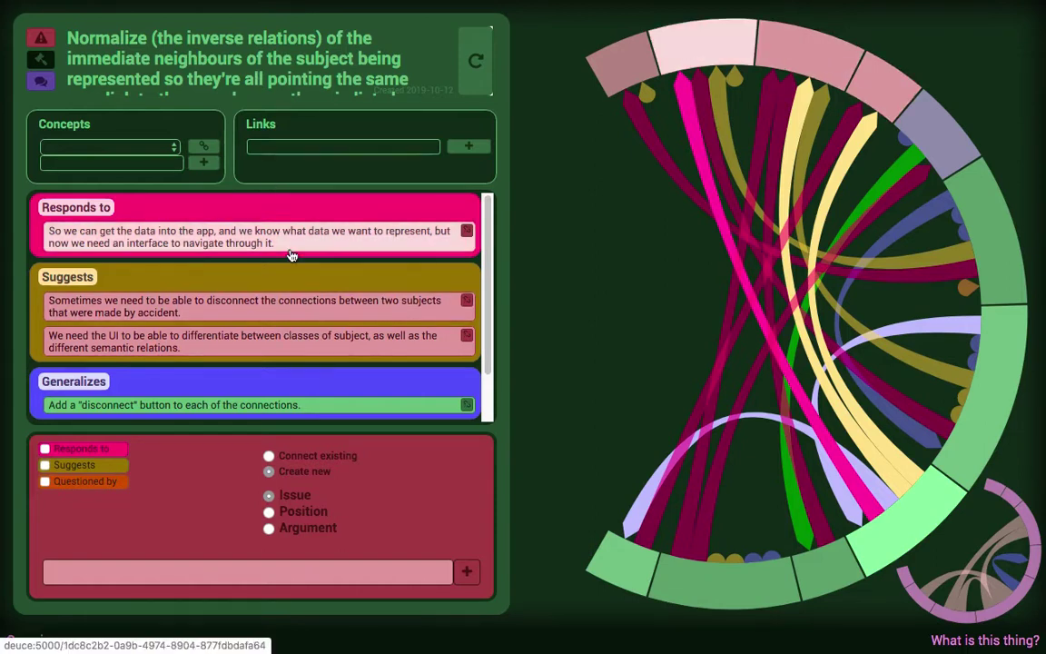
scroll(291, 254, down, 2)
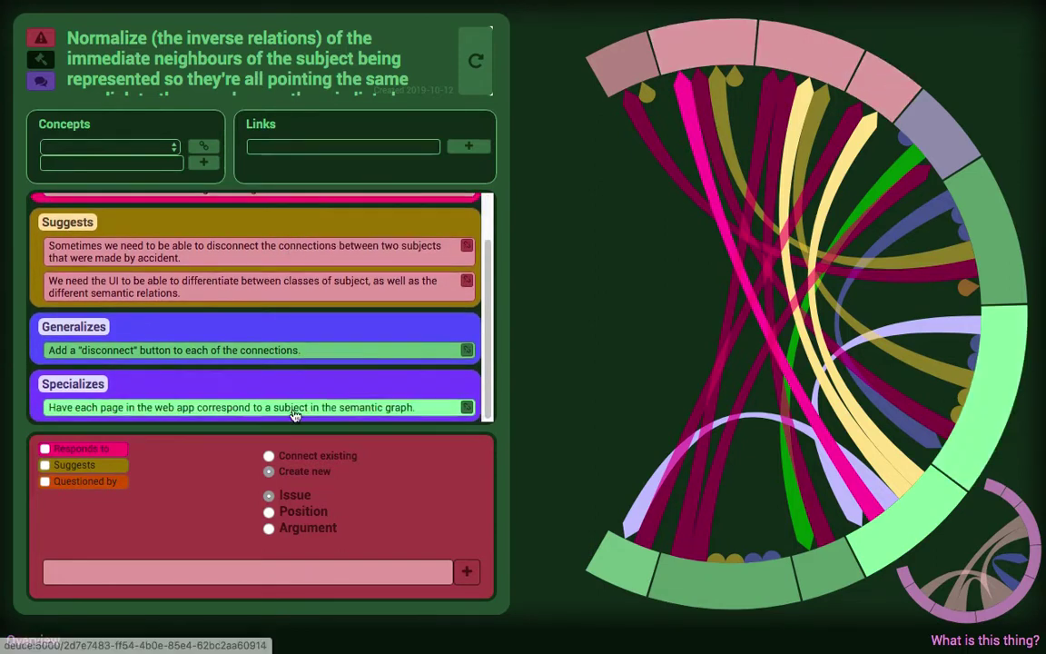
Follow the issue on differentiating subject classes to its CSS colour-coding response, and examine the type, dct:created and dct:references attributes in that page's source
click(294, 410)
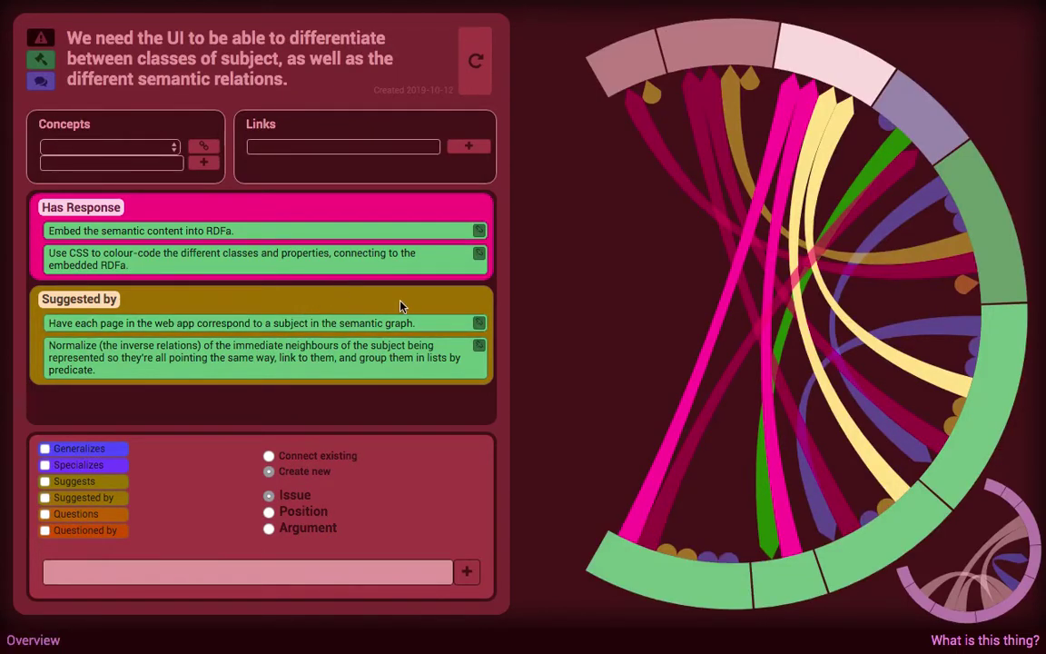
click(315, 233)
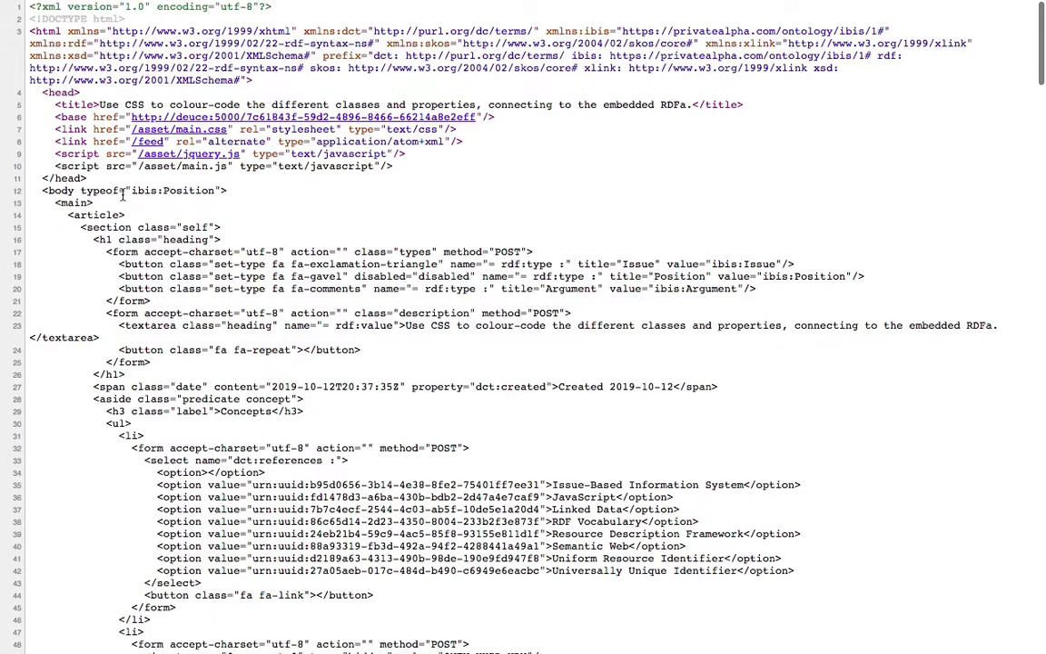
double_click(177, 192)
scroll(179, 197, down, 5)
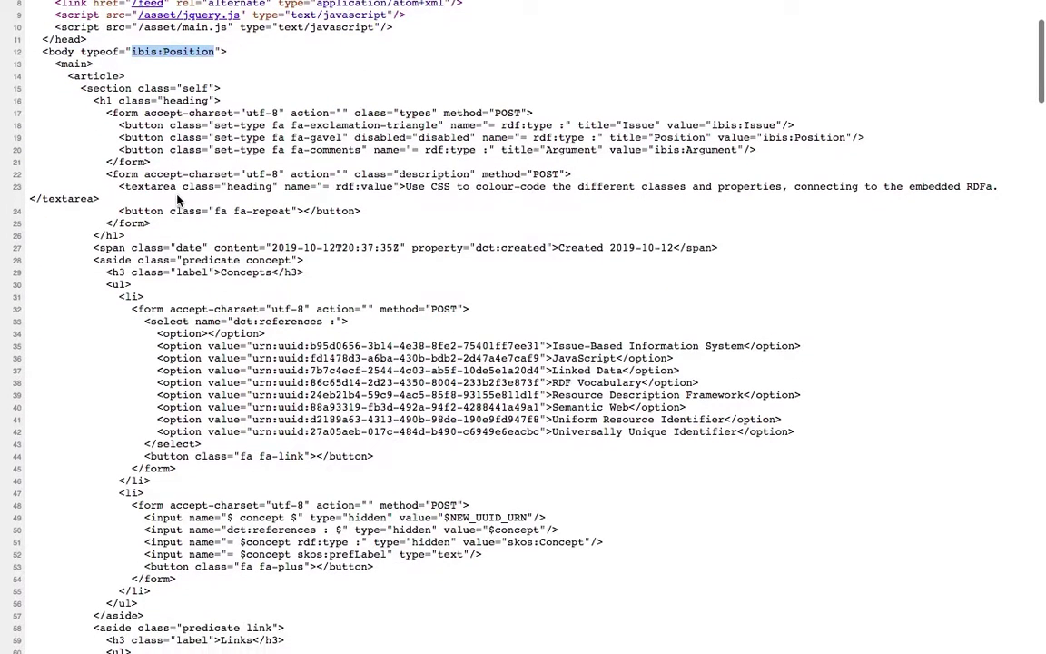
double_click(491, 247)
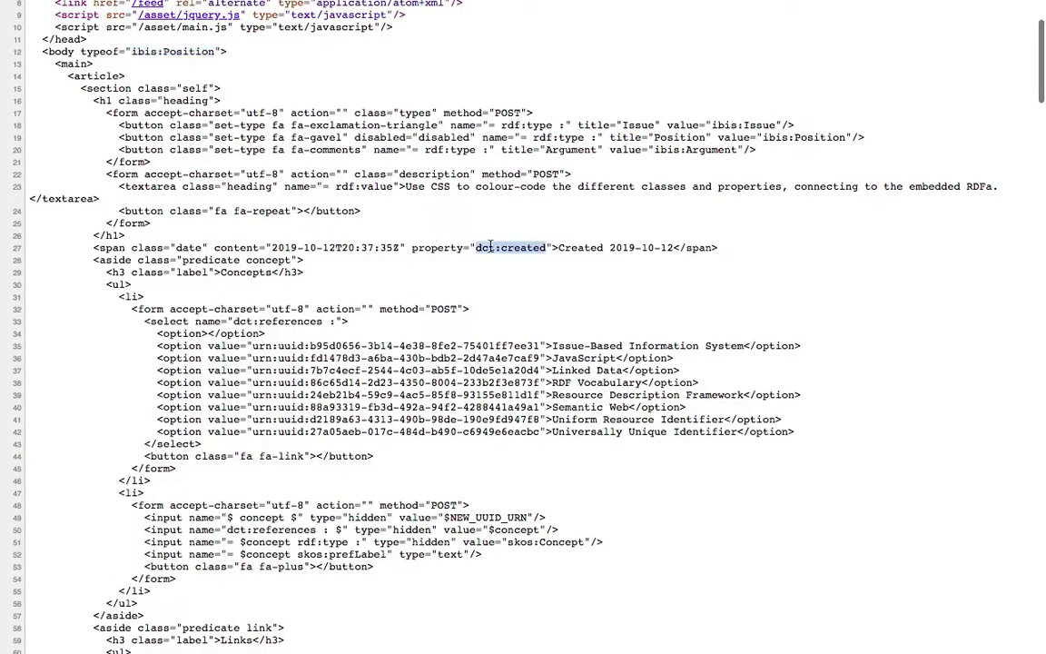
scroll(490, 247, down, 8)
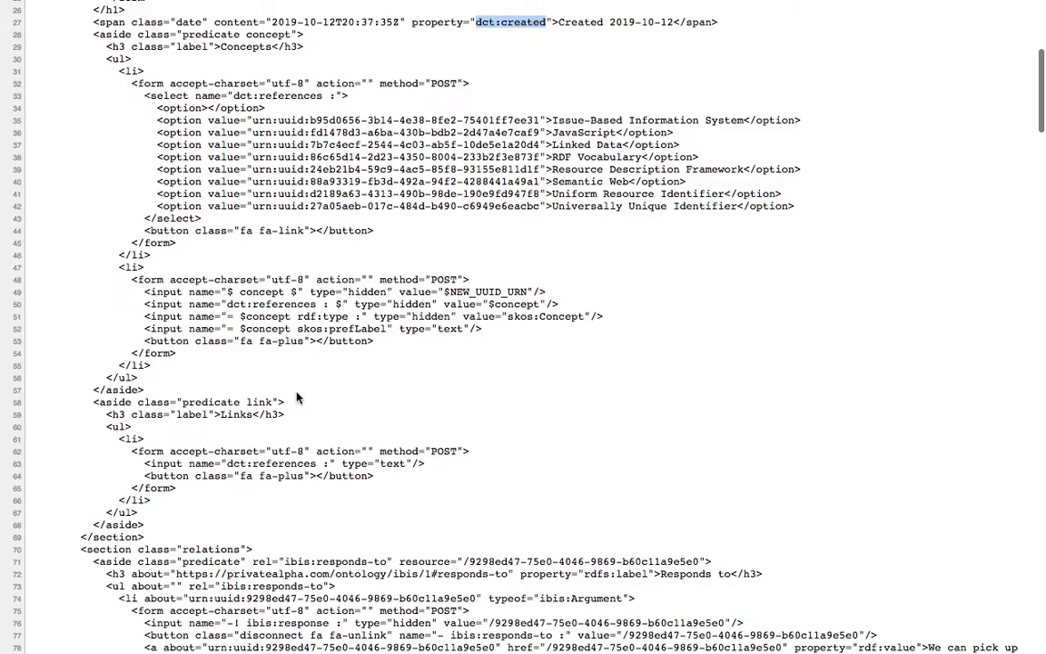
scroll(296, 396, down, 4)
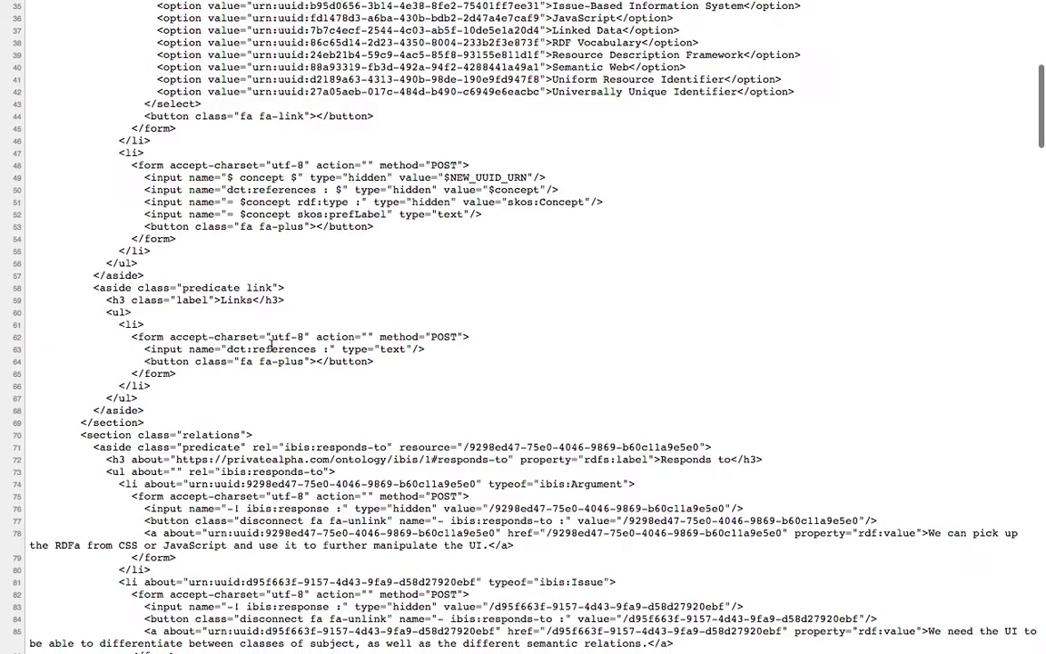
double_click(271, 348)
scroll(271, 348, down, 6)
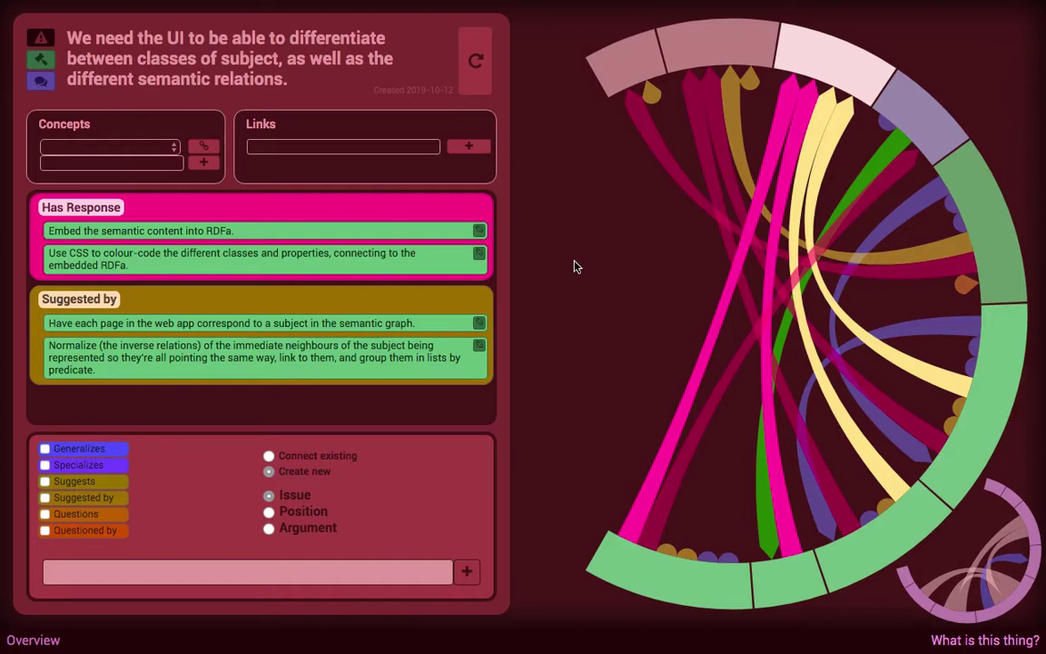
Return to the page-per-subject position and follow its topological situation issue to the response about visualizing a patch in the graph
click(204, 332)
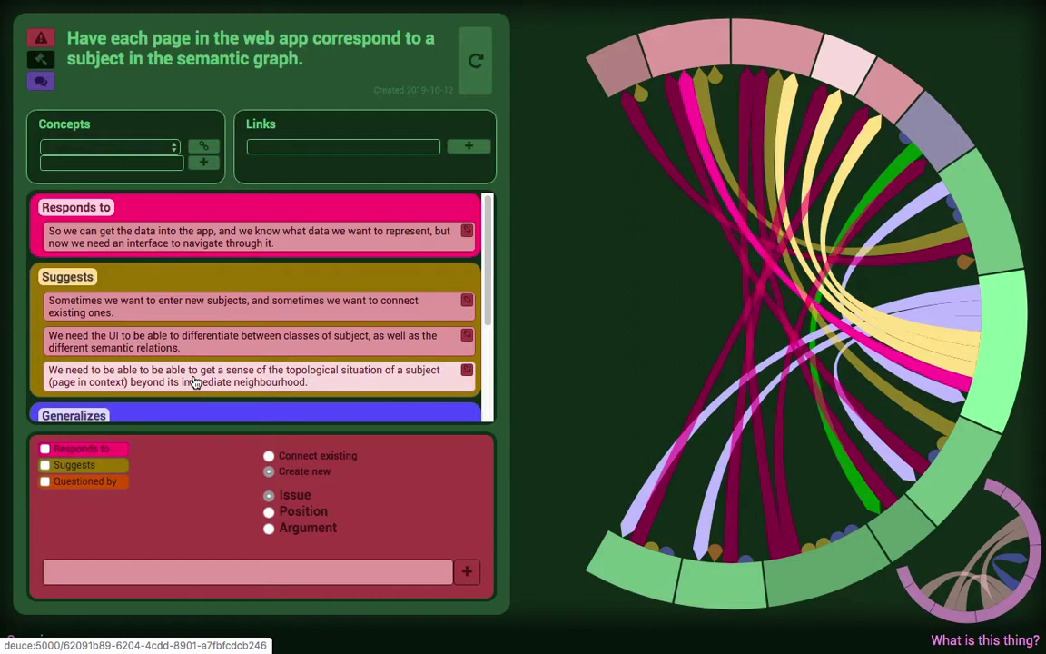
click(194, 382)
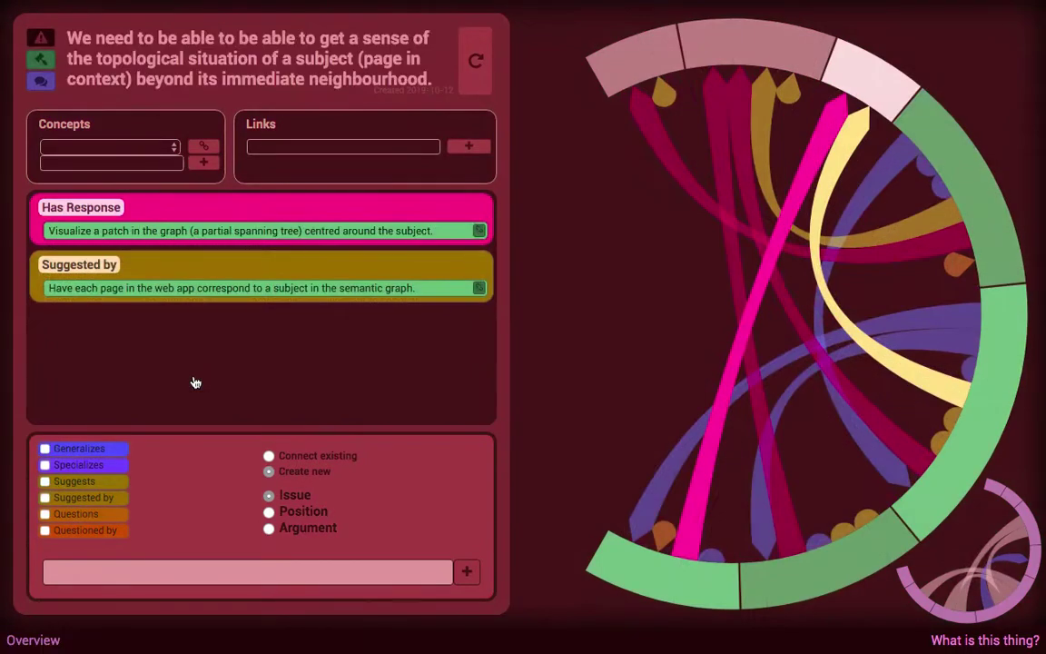
click(206, 238)
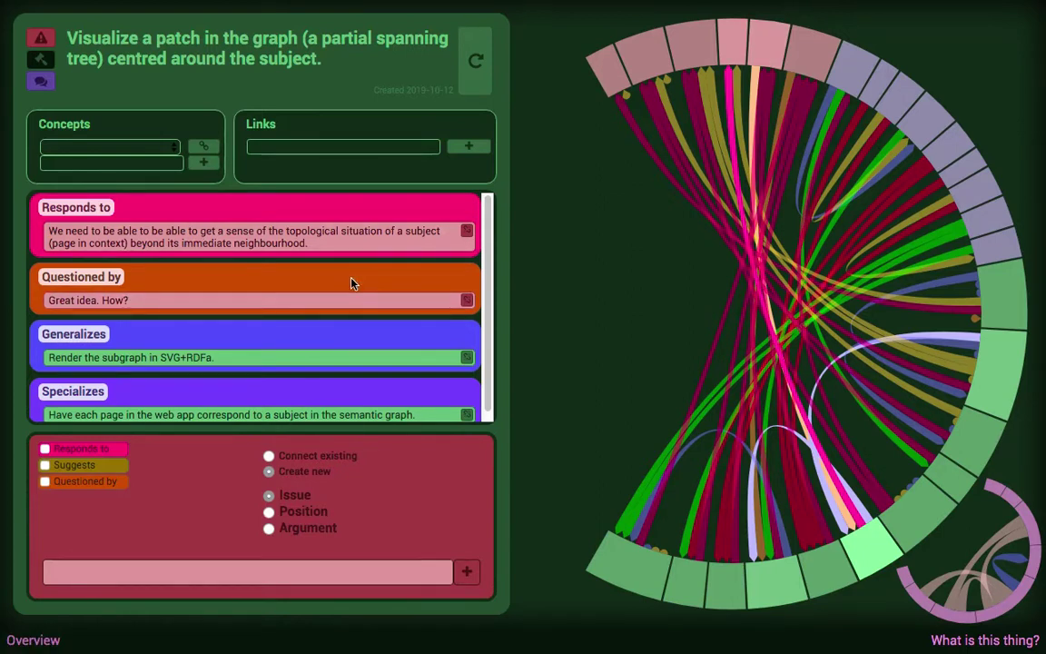
Open the question "Great idea. How?" and review its responses on using D3 and on rendering the subgraph in SVG+RDFa
click(312, 300)
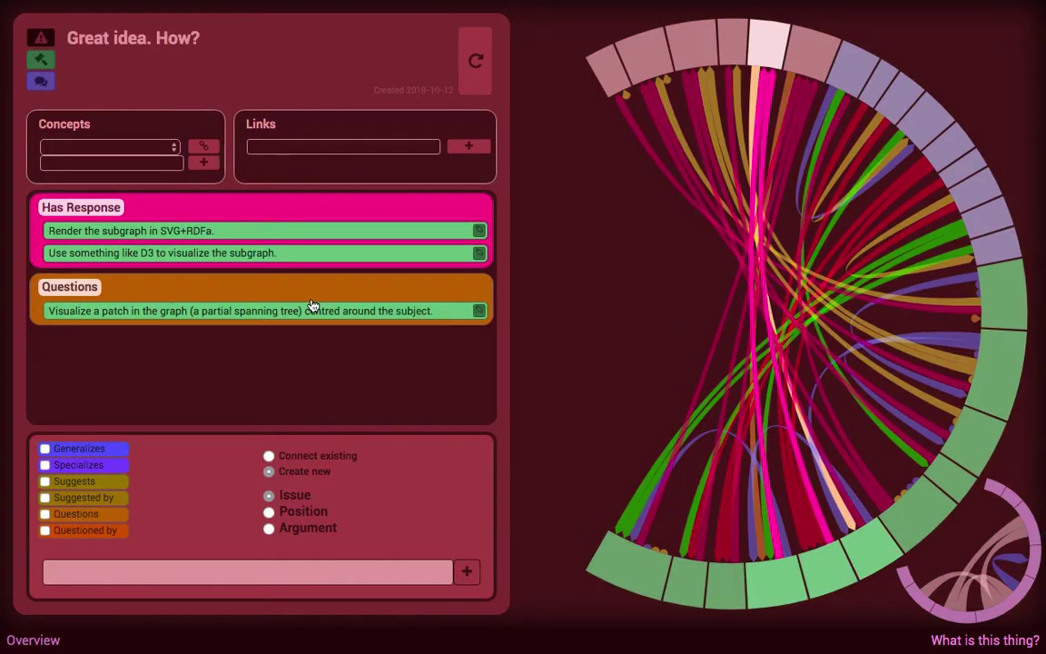
click(277, 258)
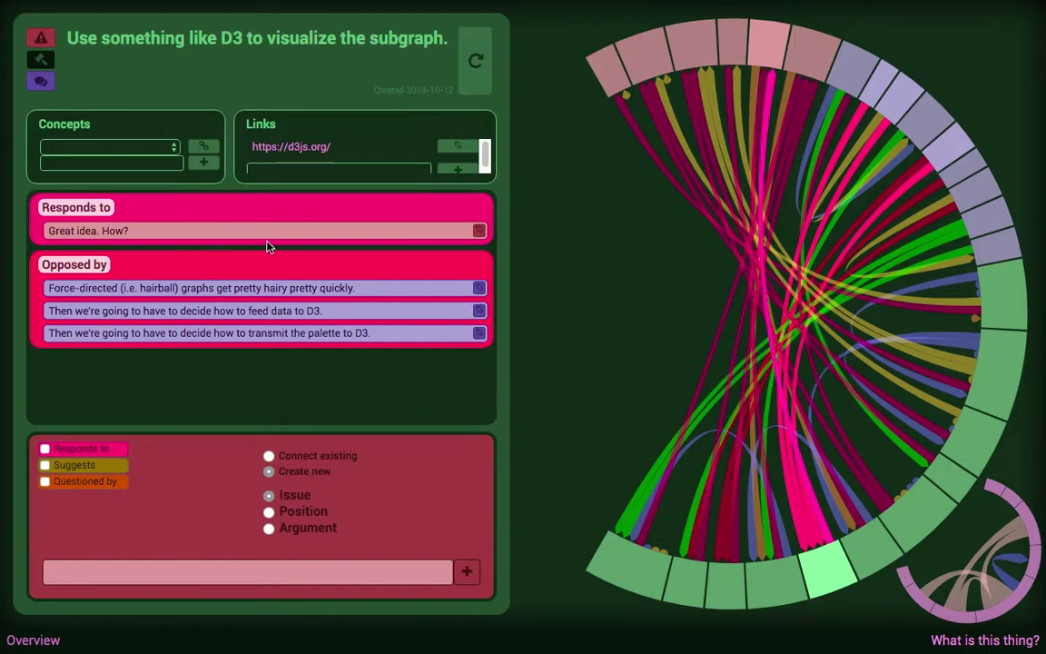
click(268, 243)
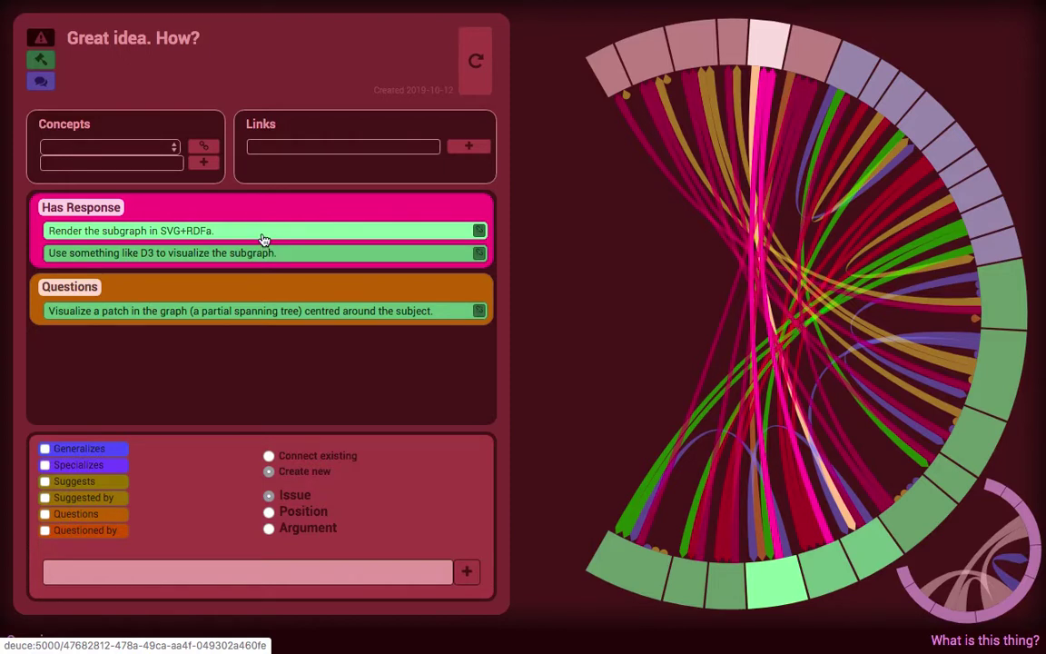
click(264, 239)
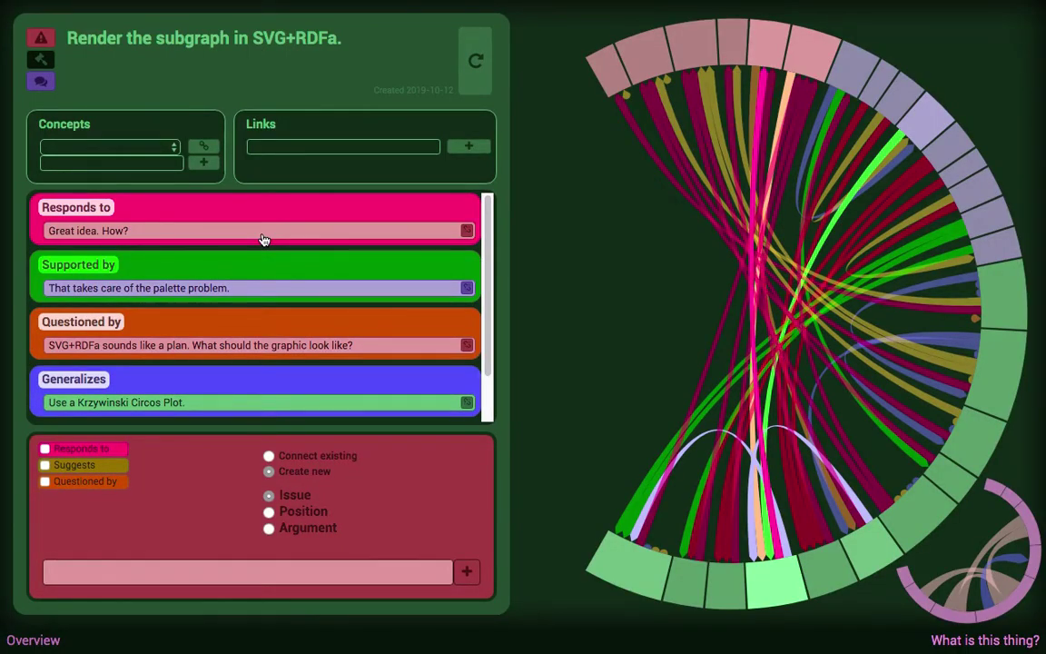
Follow the issue about the graphic's look through the hive plot position and its opposing argument to the Krzywinski Circos Plot position
click(335, 348)
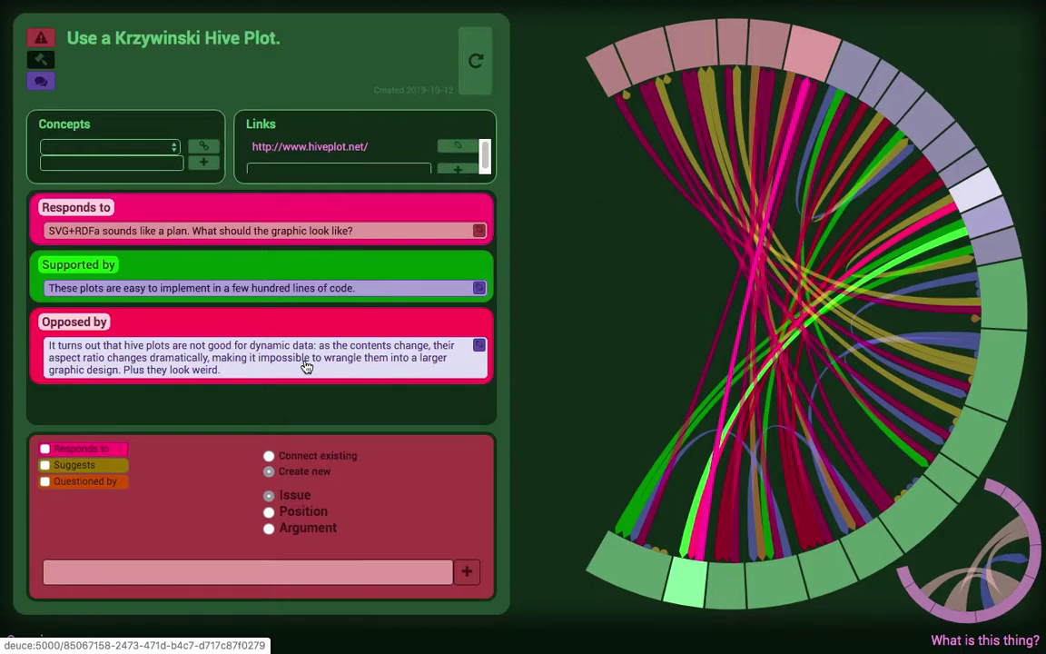
click(332, 349)
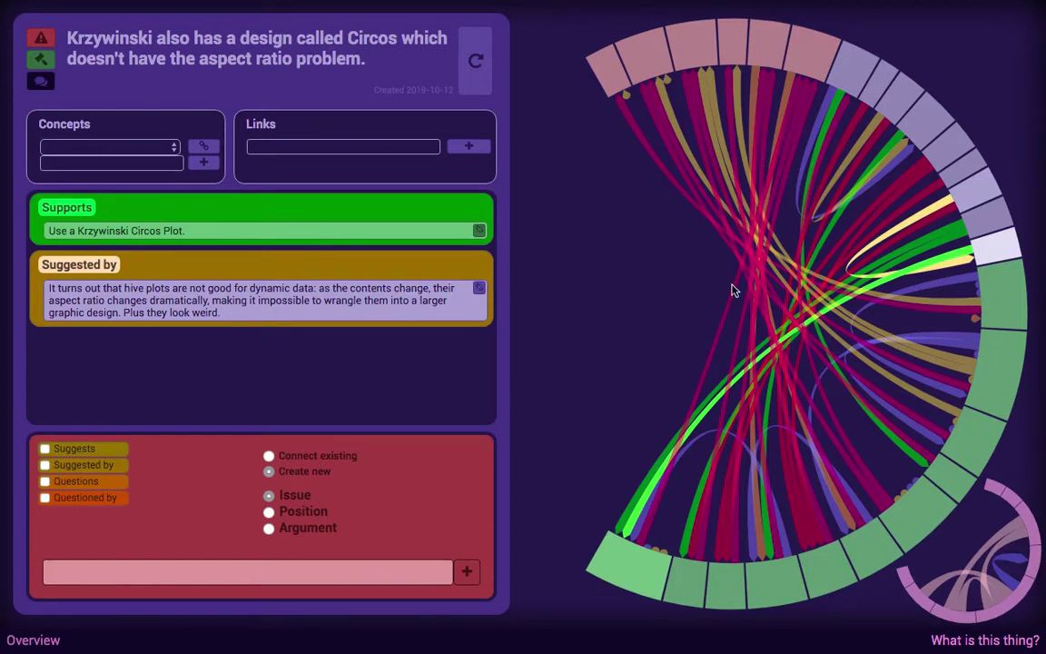
click(243, 238)
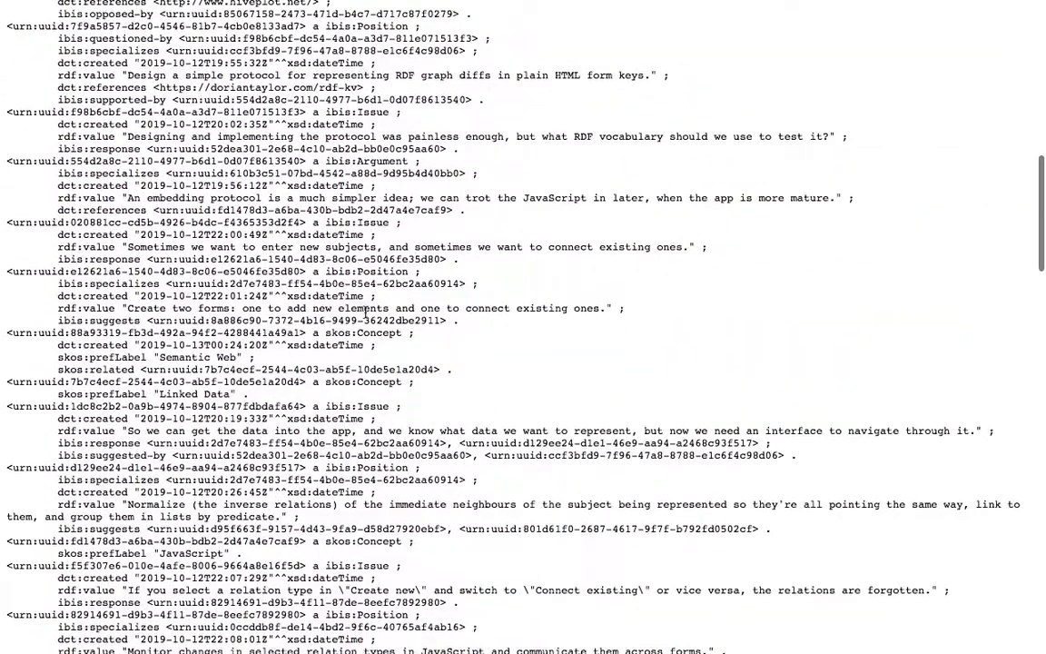
Read through the raw RDF statements listing the tool's issues, positions, arguments and concepts
scroll(335, 362, down, 15)
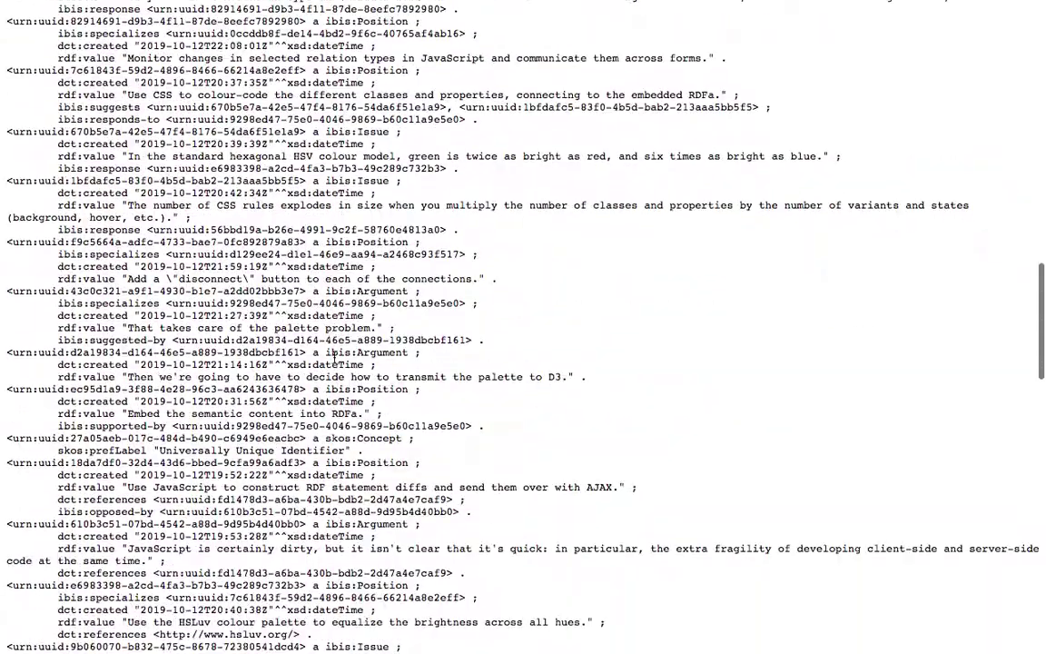